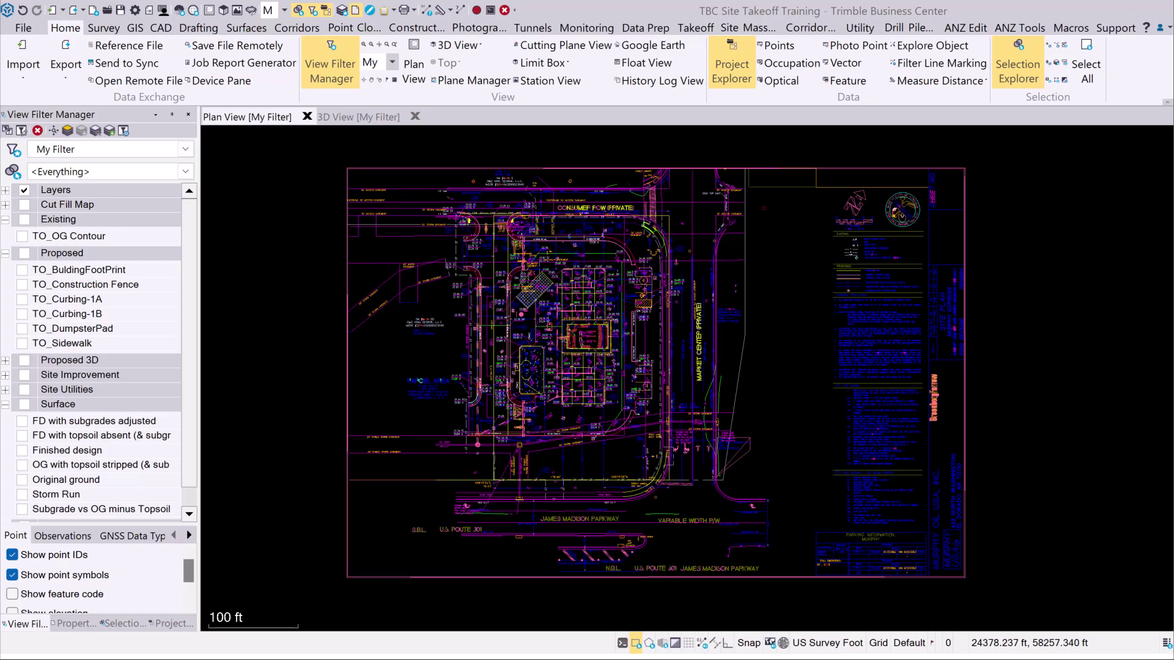
# - Inspect a dashed line near the building in 3D, then return to plan view and clear the selection
pyautogui.scroll(4, 608, 339)
pyautogui.scroll(3, 599, 361)
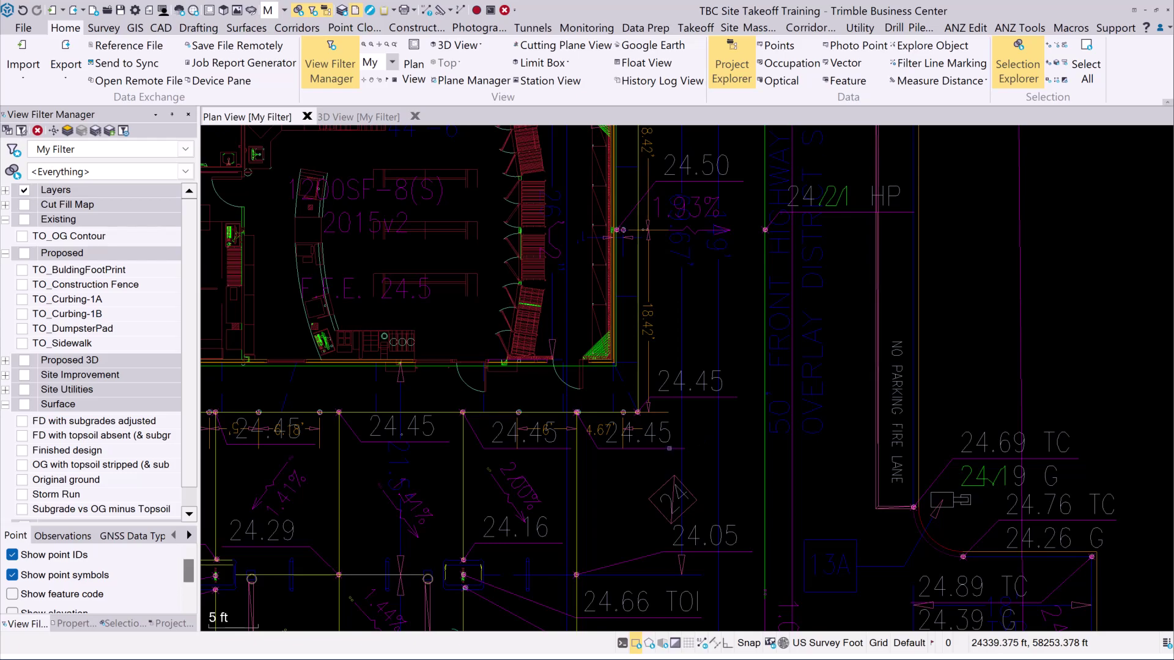
pyautogui.click(648, 453)
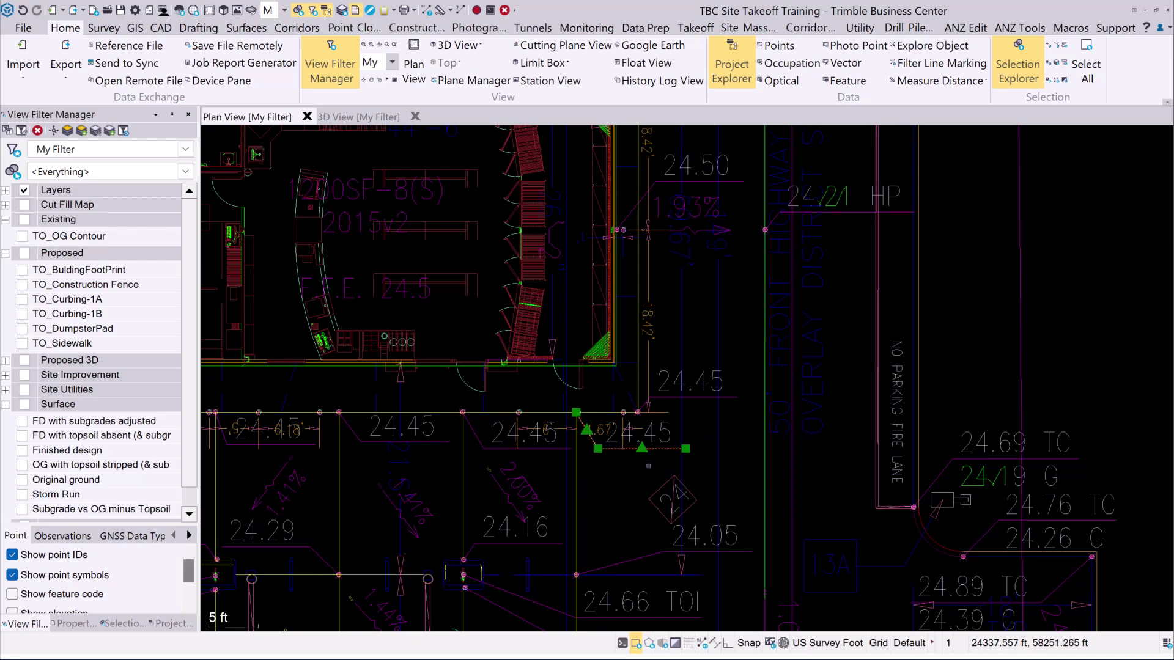
pyautogui.scroll(-10, 648, 466)
pyautogui.click(358, 117)
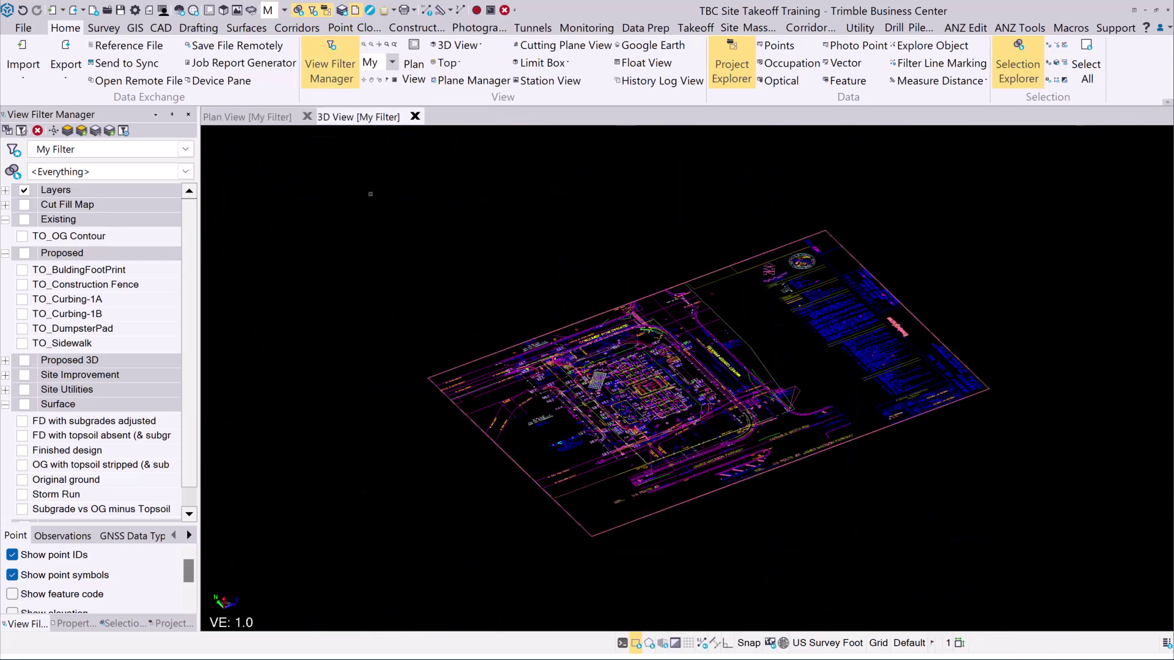
pyautogui.moveTo(701, 466)
pyautogui.keyDown('shift'); pyautogui.mouseDown(button='middle')
pyautogui.moveTo(694, 414)
pyautogui.moveTo(681, 412)
pyautogui.moveTo(640, 478)
pyautogui.moveTo(647, 515)
pyautogui.mouseUp(button='middle'); pyautogui.keyUp('shift')
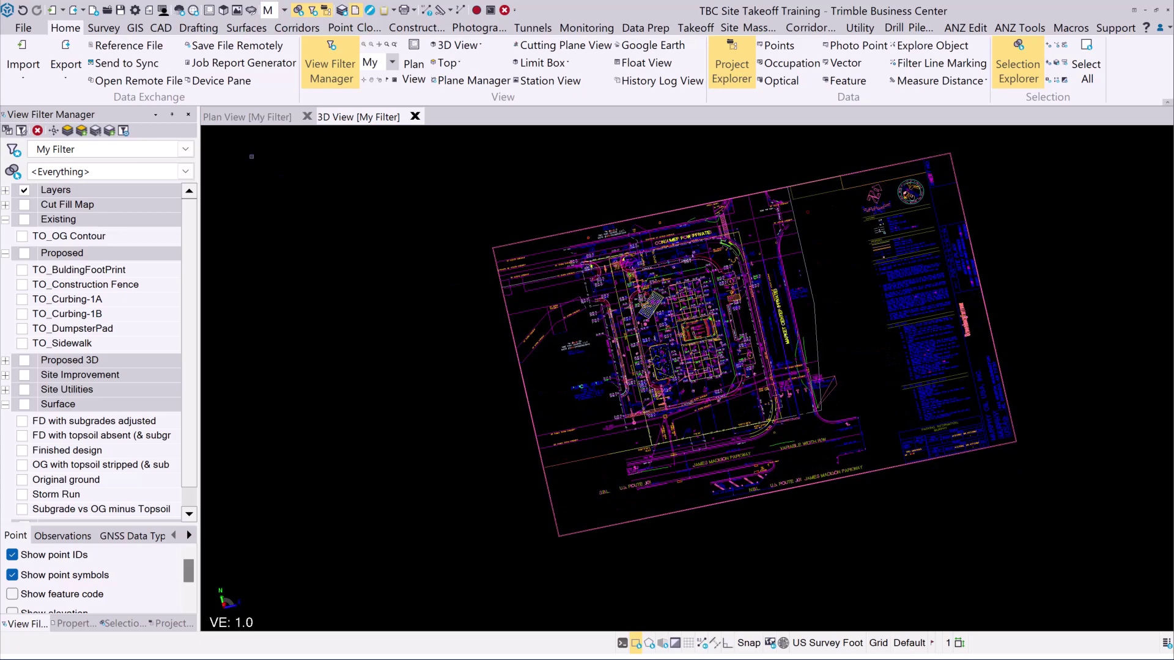
pyautogui.click(247, 117)
pyautogui.scroll(-4, 794, 462)
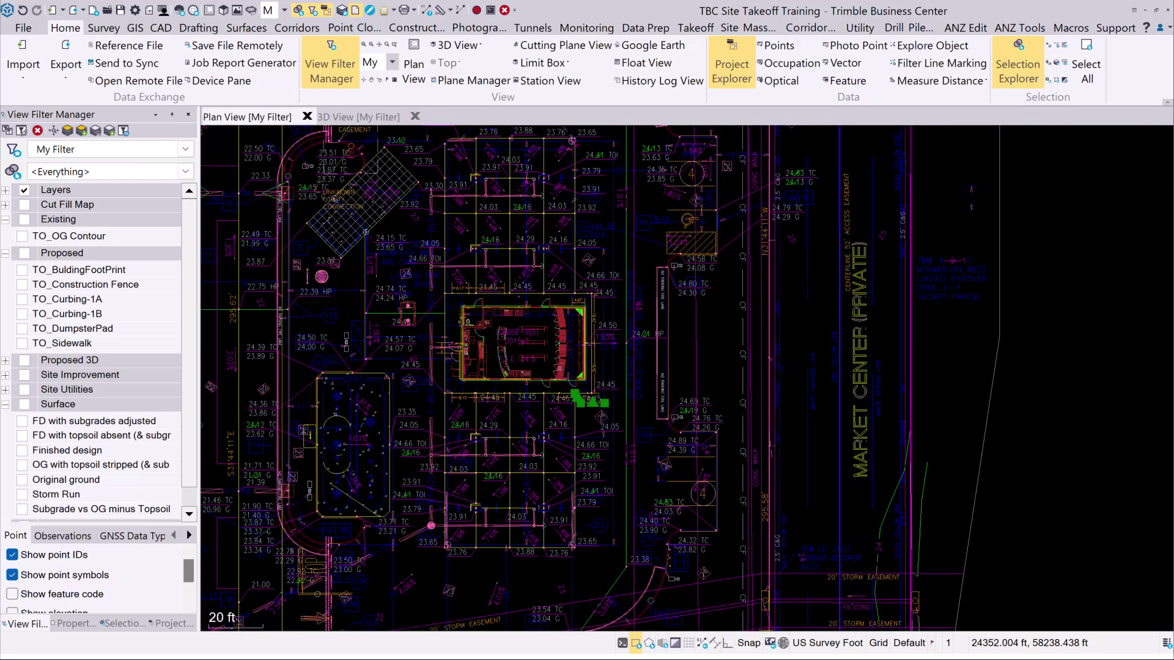
pyautogui.scroll(-1, 610, 382)
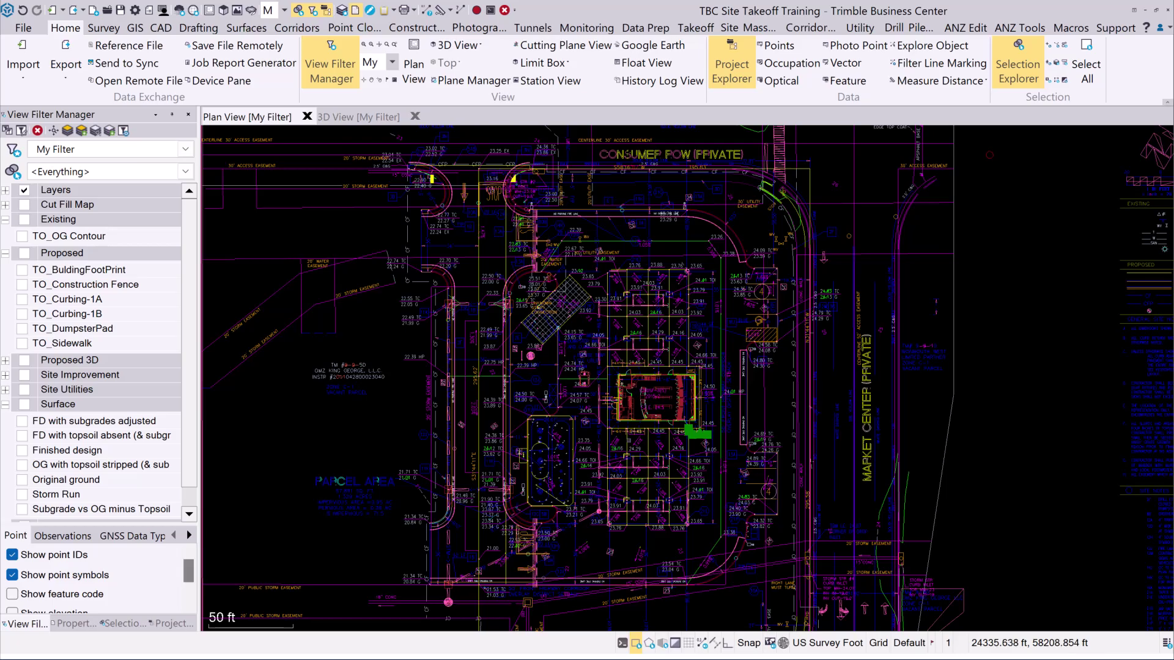
pyautogui.scroll(-3, 689, 427)
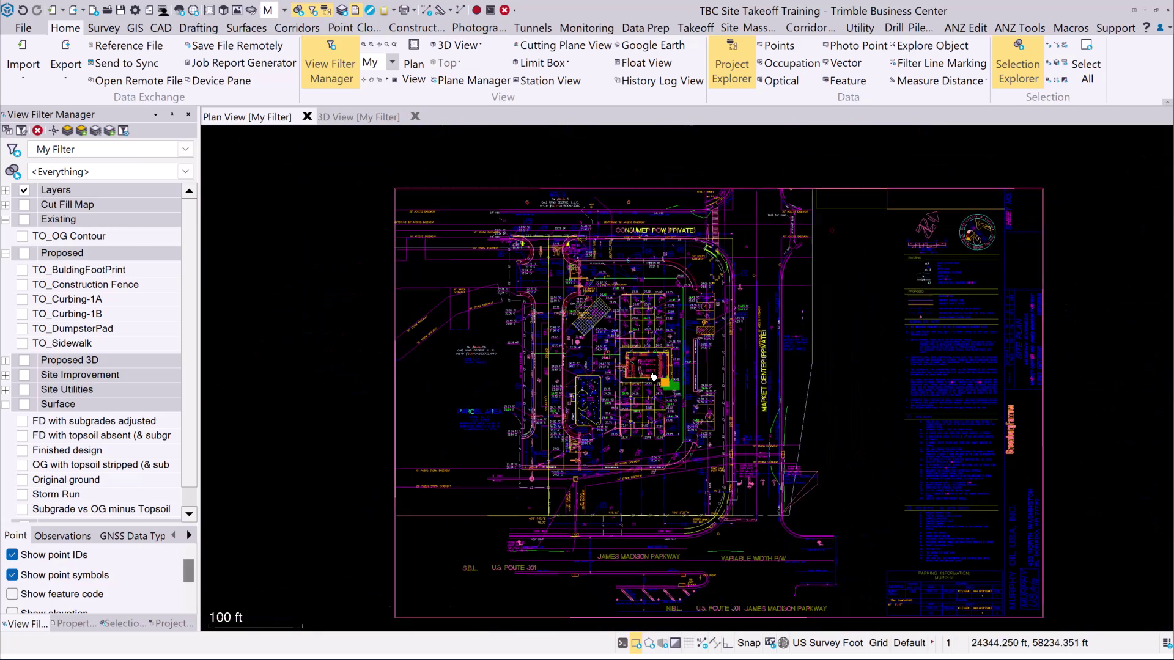
pyautogui.moveTo(654, 377); pyautogui.dragTo(641, 362, button='middle')
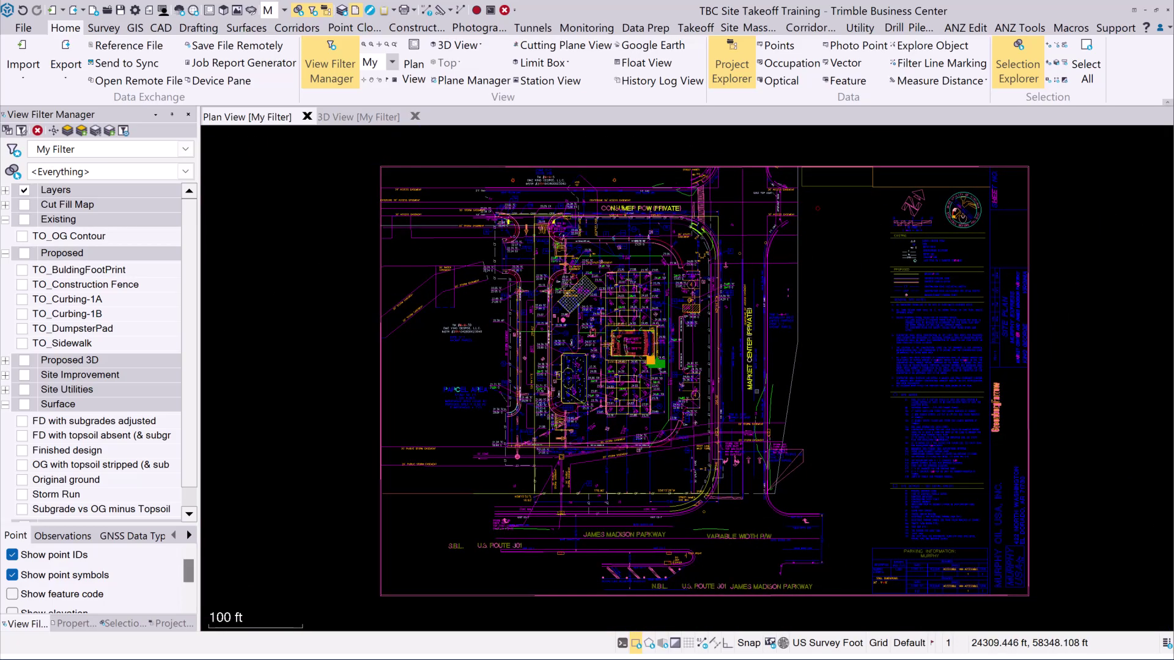
pyautogui.click(836, 373)
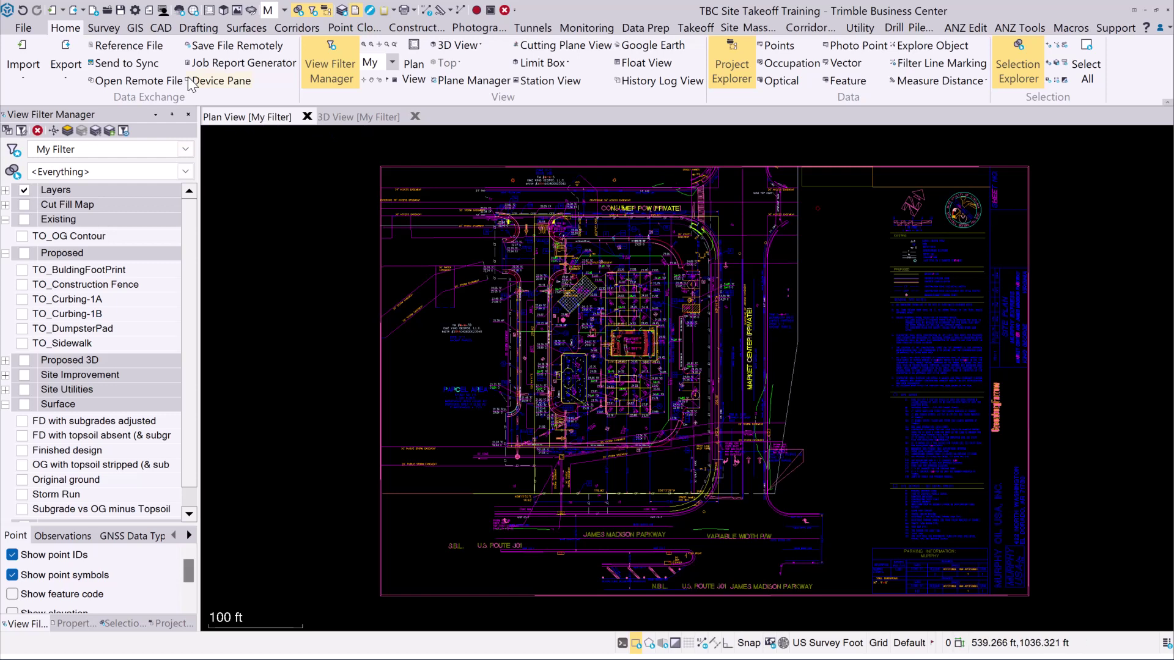
# - Set up a DWG export with all 19861 site plan linework objects window-selected, targeting Trimble Connect
pyautogui.click(66, 57)
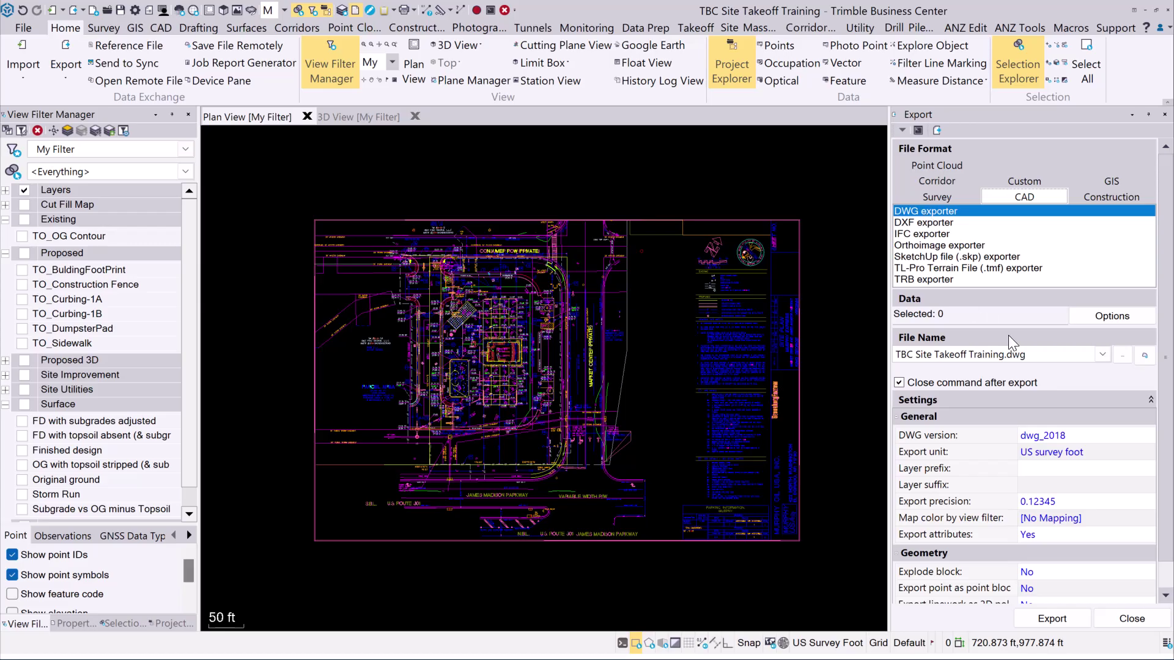
pyautogui.moveTo(944, 315); pyautogui.dragTo(880, 313)
pyautogui.click(906, 315)
pyautogui.moveTo(298, 204); pyautogui.dragTo(667, 563)
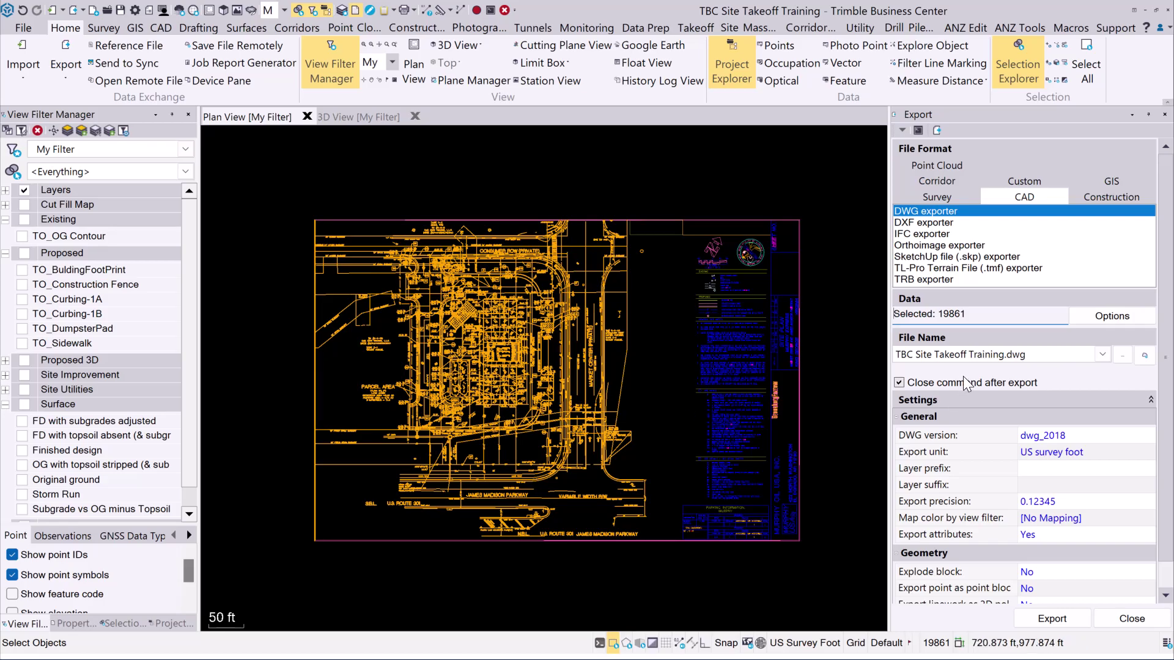
pyautogui.click(1145, 358)
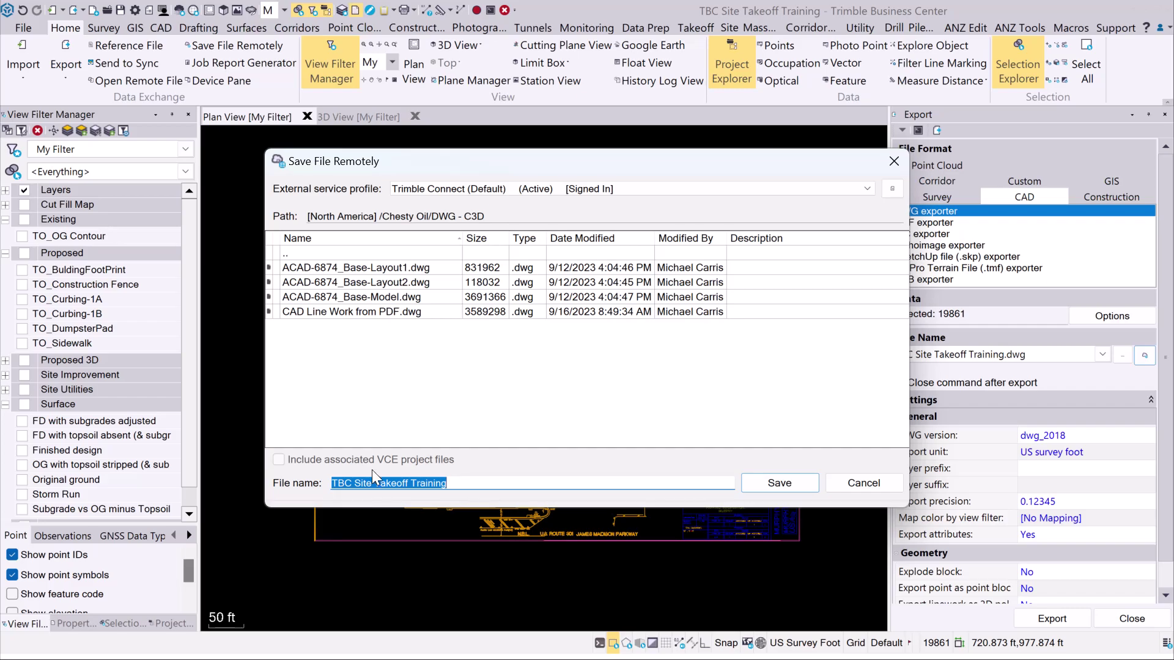
# - Save the export as 'Cad From PDF' in the DWG - C3D folder on Trimble Connect
pyautogui.write('Cad FRom')
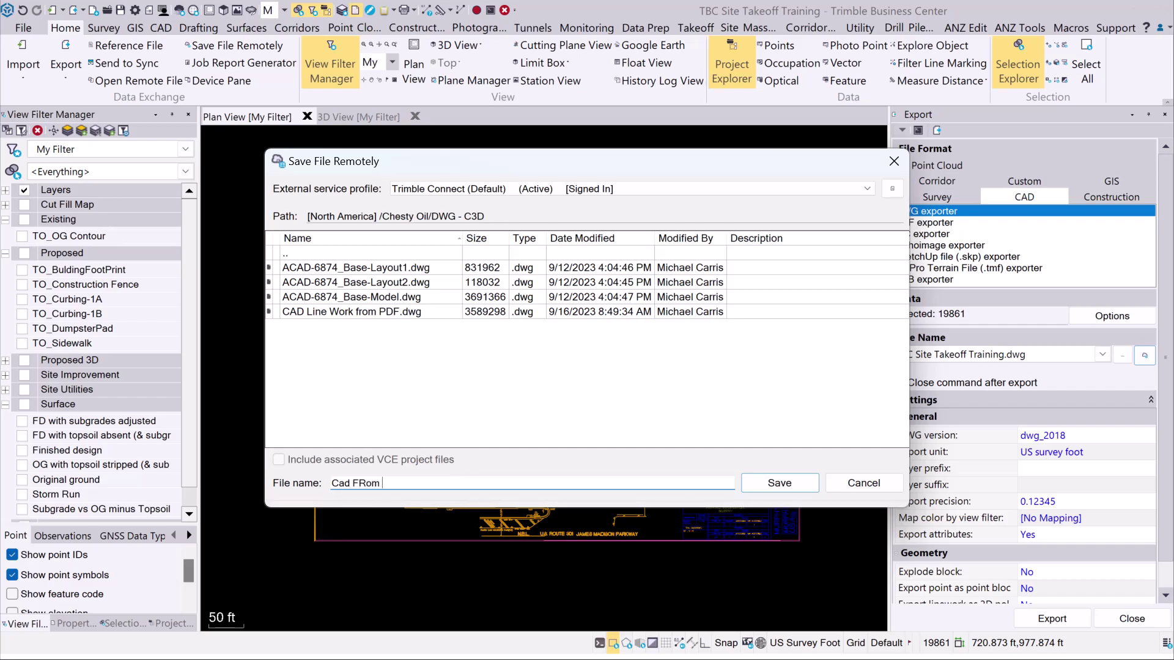
pyautogui.press('BackSpace')
pyautogui.press('BackSpace')
pyautogui.press('BackSpace')
pyautogui.press('BackSpace')
pyautogui.write('rom PDF')
pyautogui.click(799, 481)
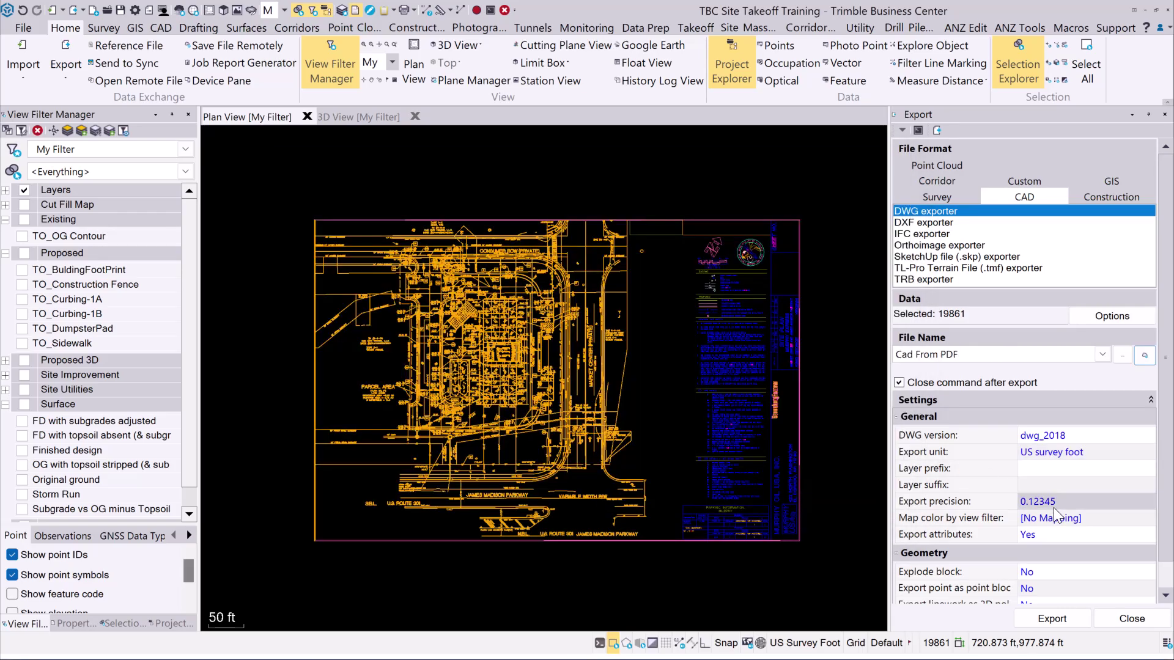
# - Scroll down the DWG export settings to reach the Export command
pyautogui.scroll(-1, 1080, 556)
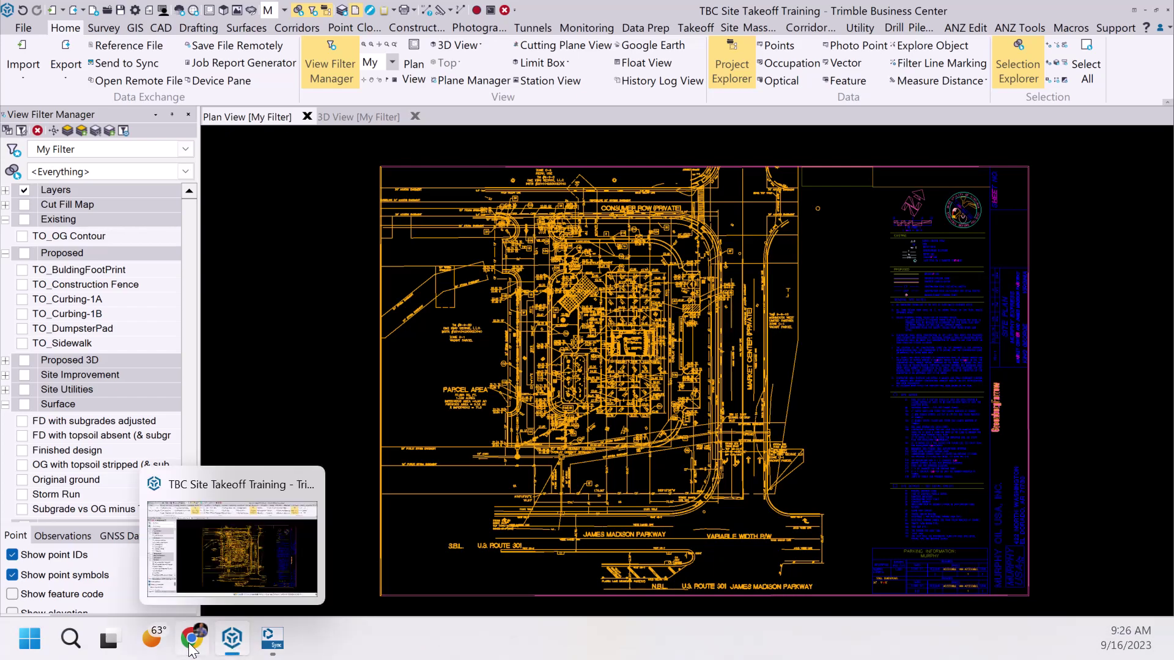
# - Switch to Trimble Connect in Chrome and open the DWG - C3D folder
pyautogui.click(191, 648)
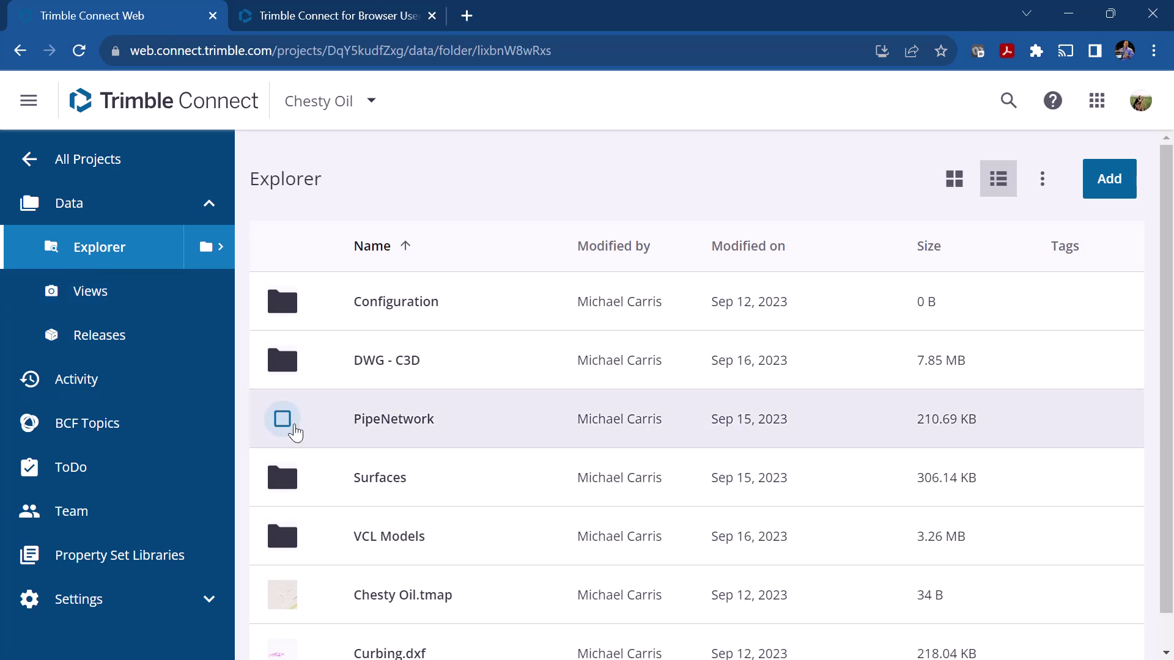
pyautogui.click(386, 362)
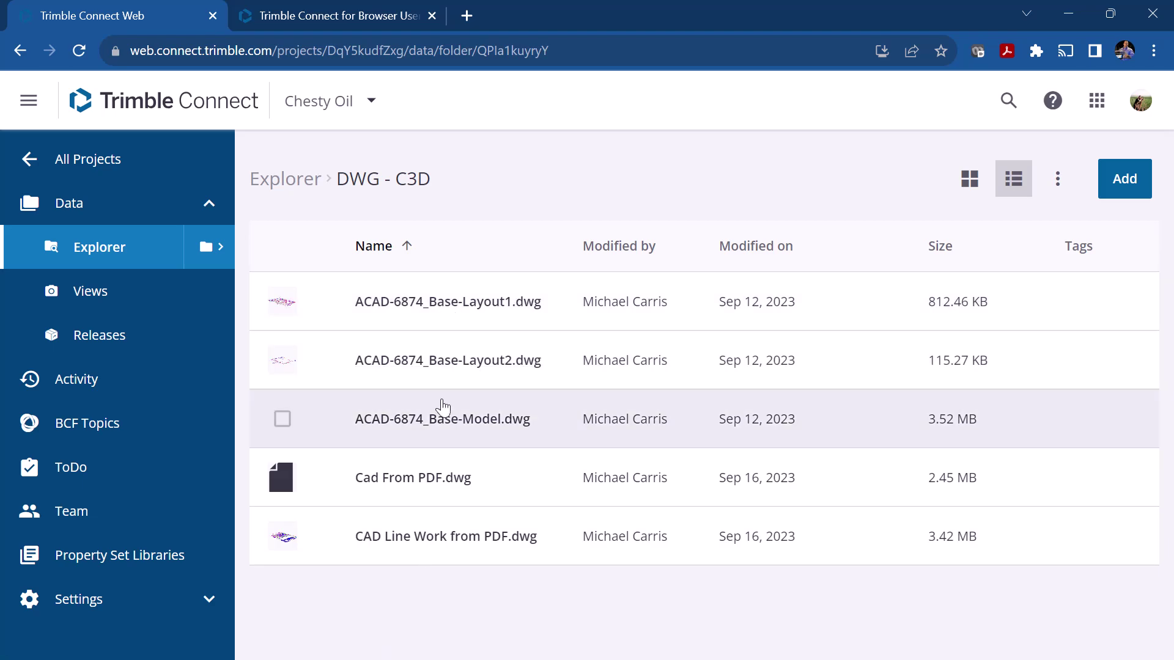
pyautogui.click(451, 308)
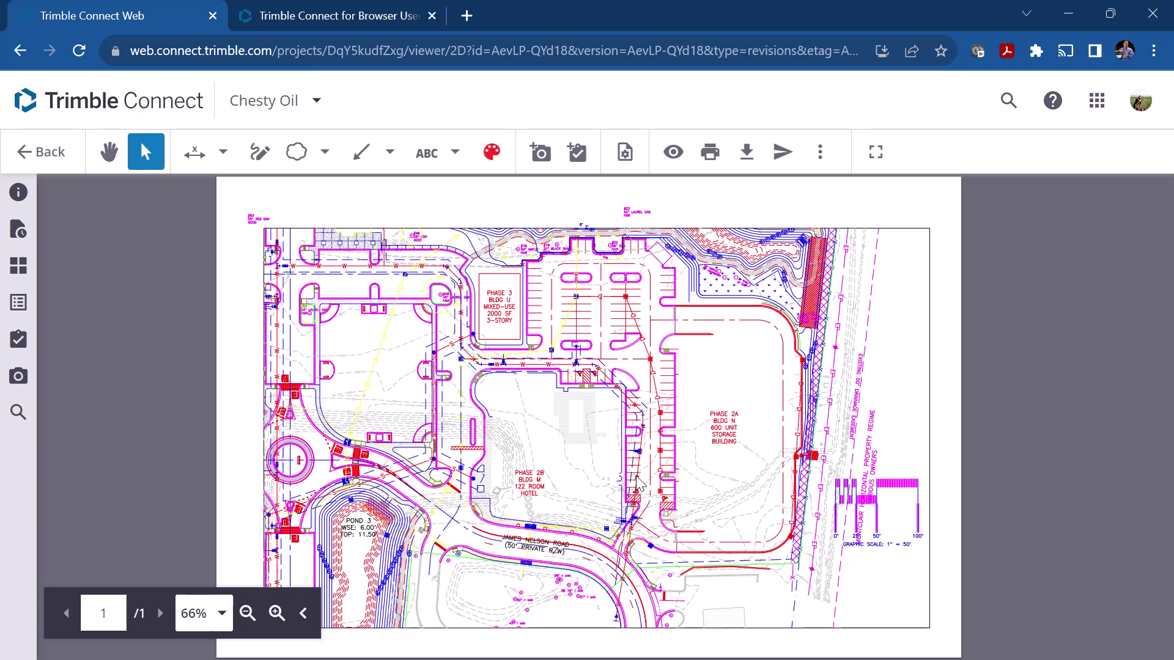
pyautogui.click(46, 173)
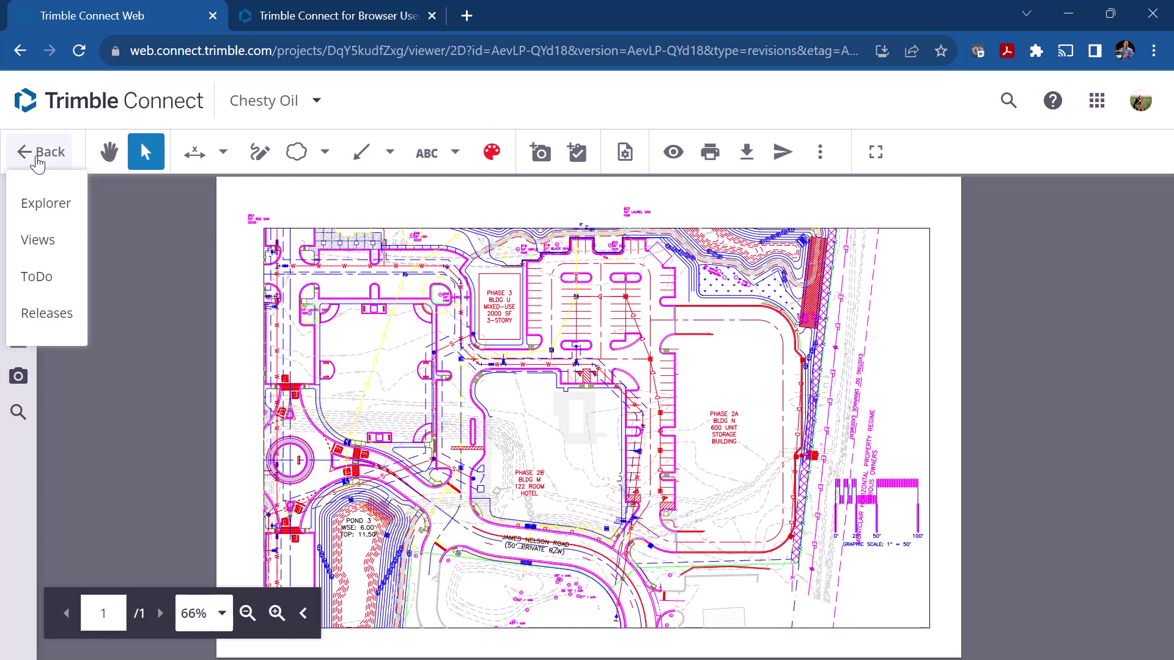
pyautogui.click(37, 205)
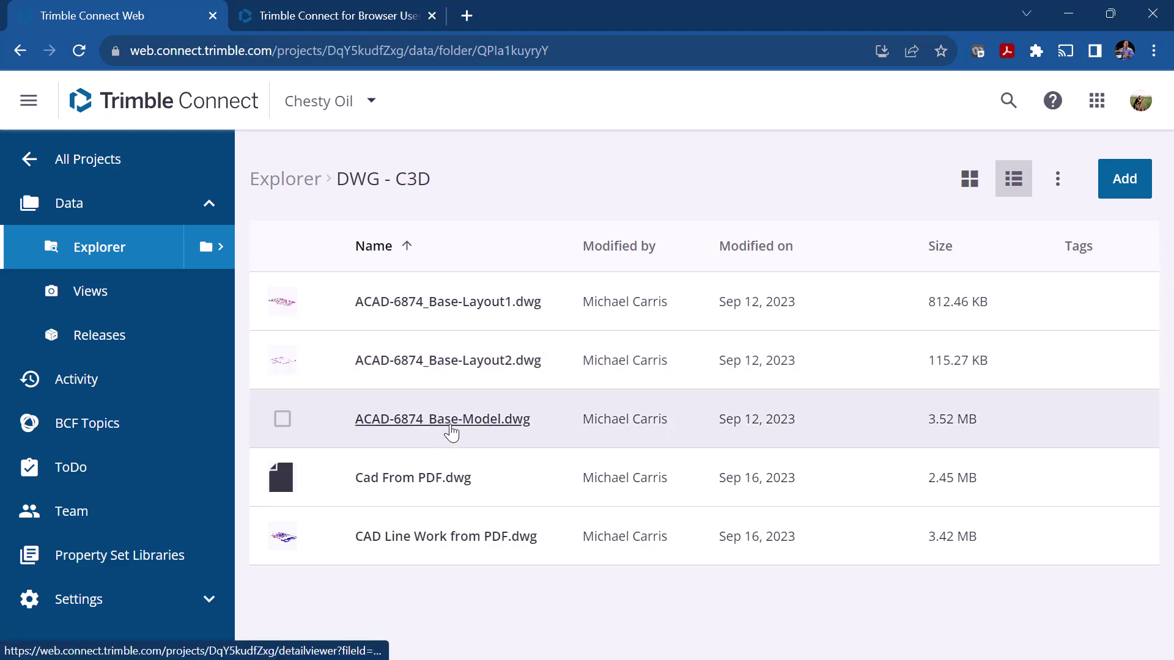
# - View ACAD-6874_Base-Model.dwg zoomed to 111%, then go back to the DWG - C3D file explorer
pyautogui.click(450, 428)
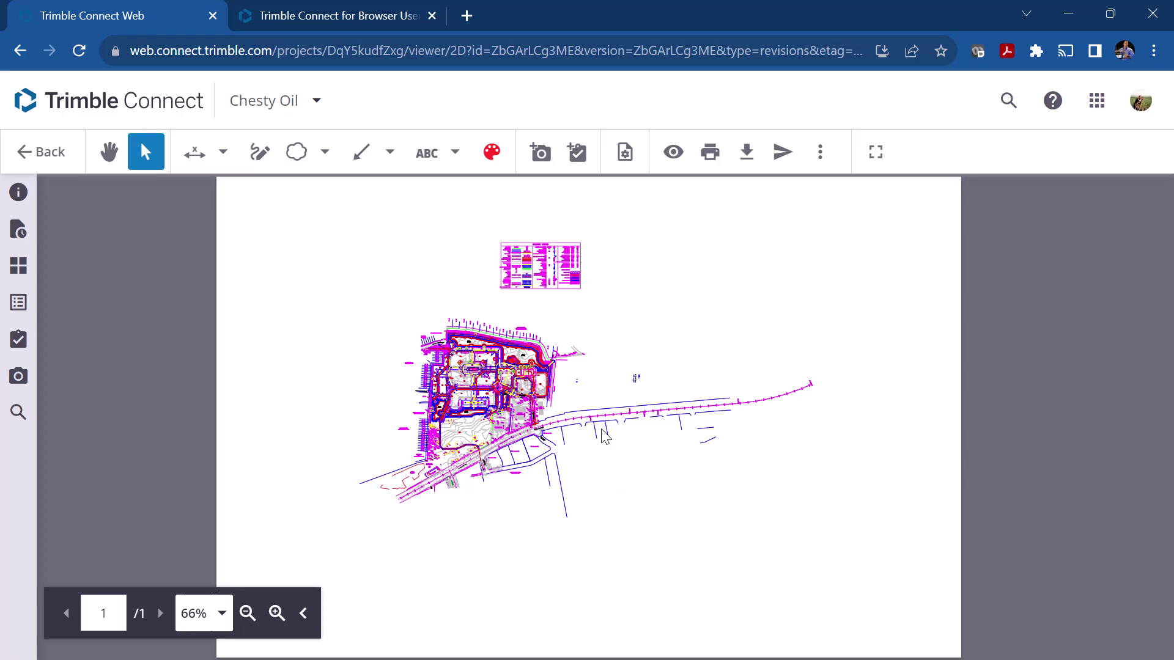
pyautogui.click(44, 152)
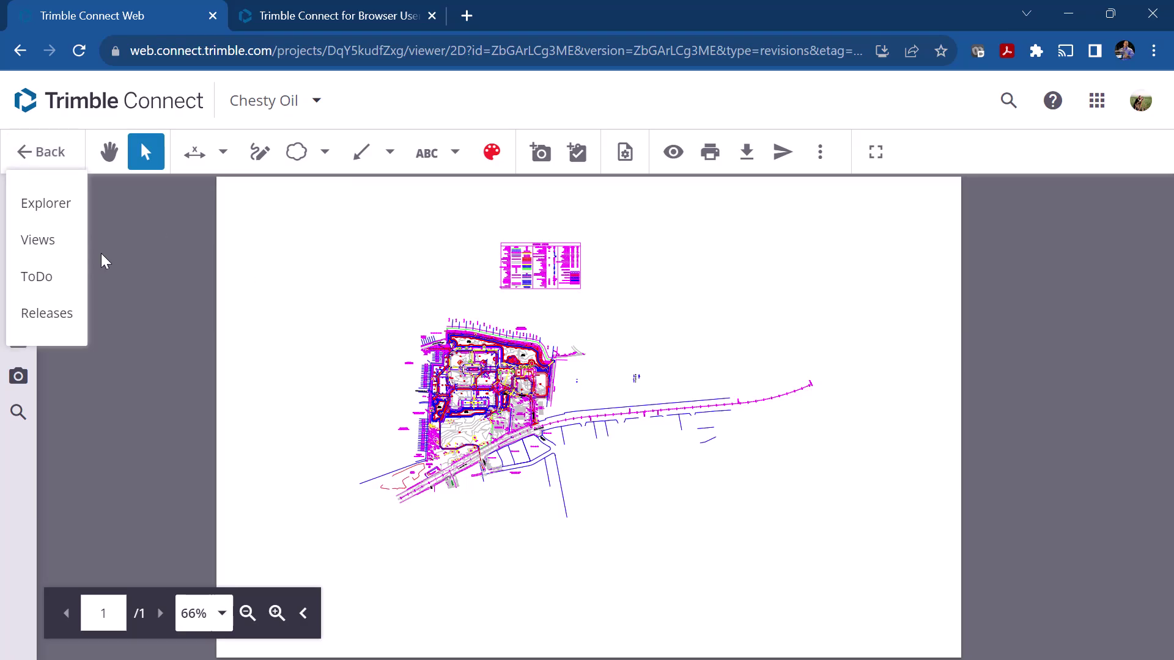
pyautogui.click(276, 614)
pyautogui.click(276, 613)
pyautogui.click(276, 613)
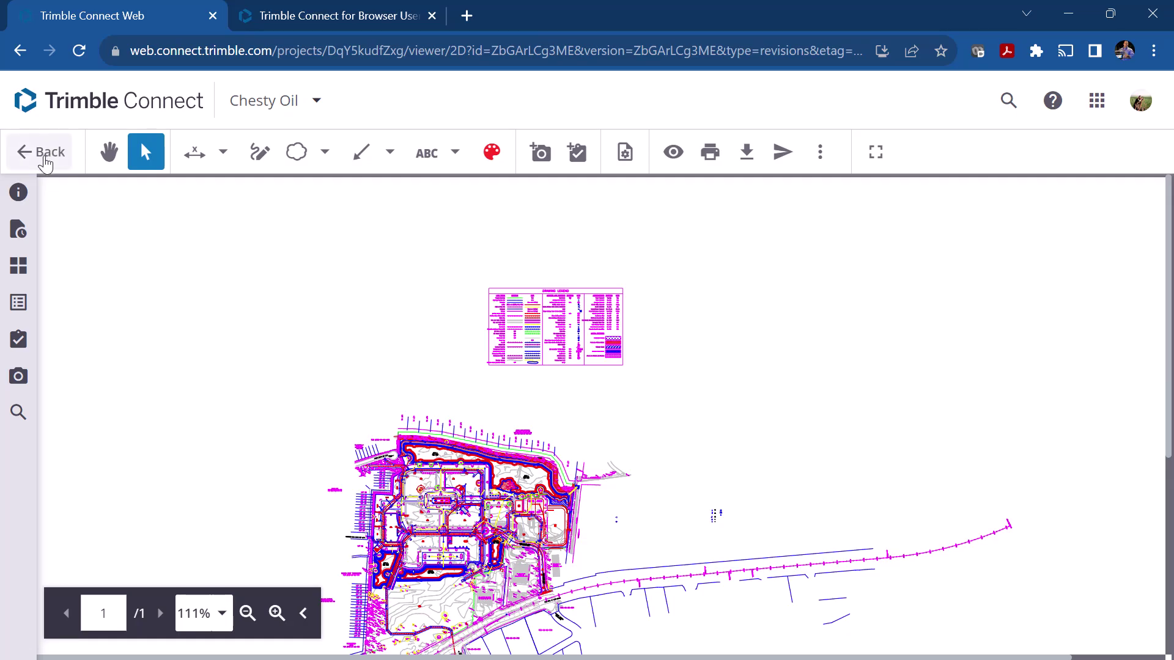
pyautogui.moveTo(22, 152)
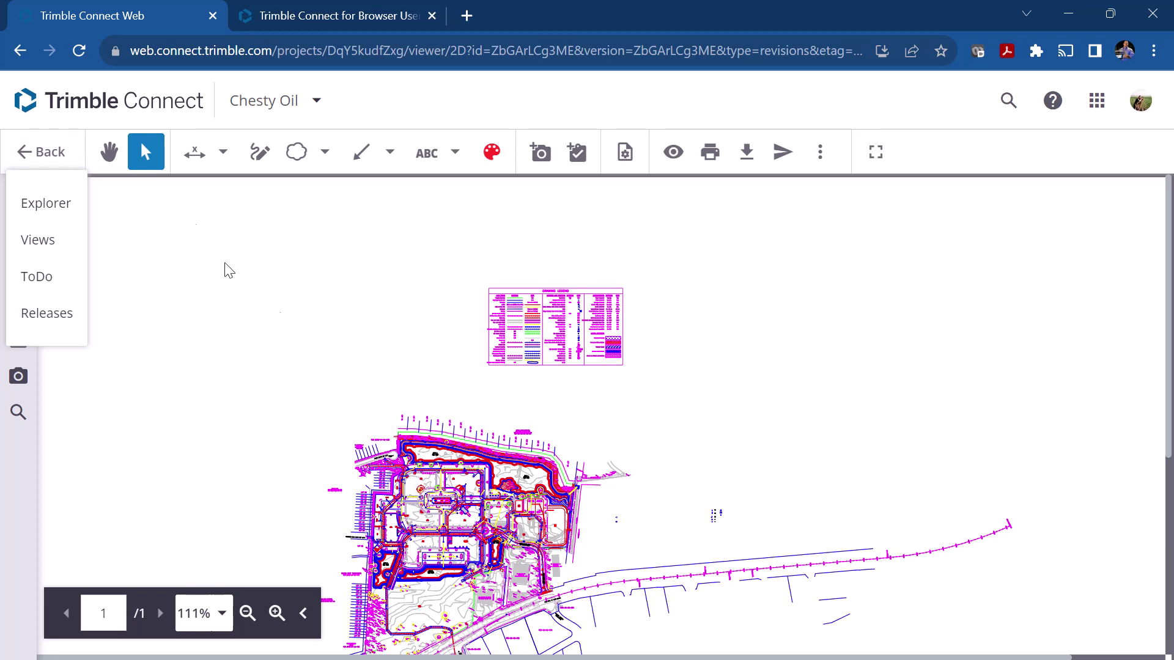
pyautogui.click(50, 206)
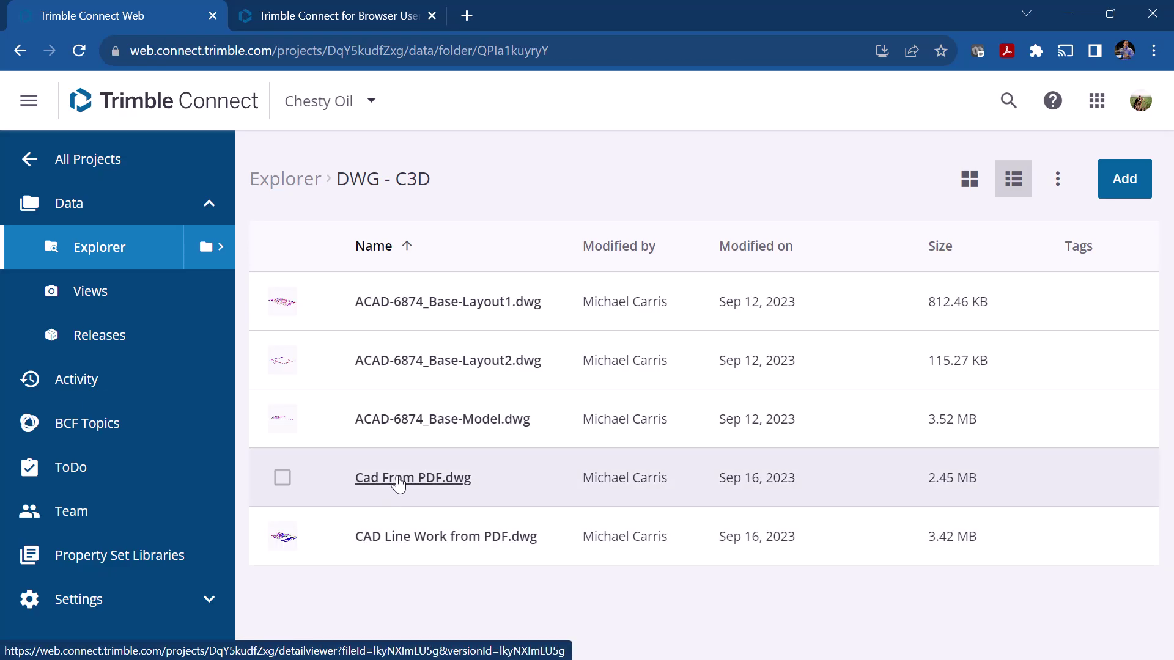
pyautogui.click(398, 480)
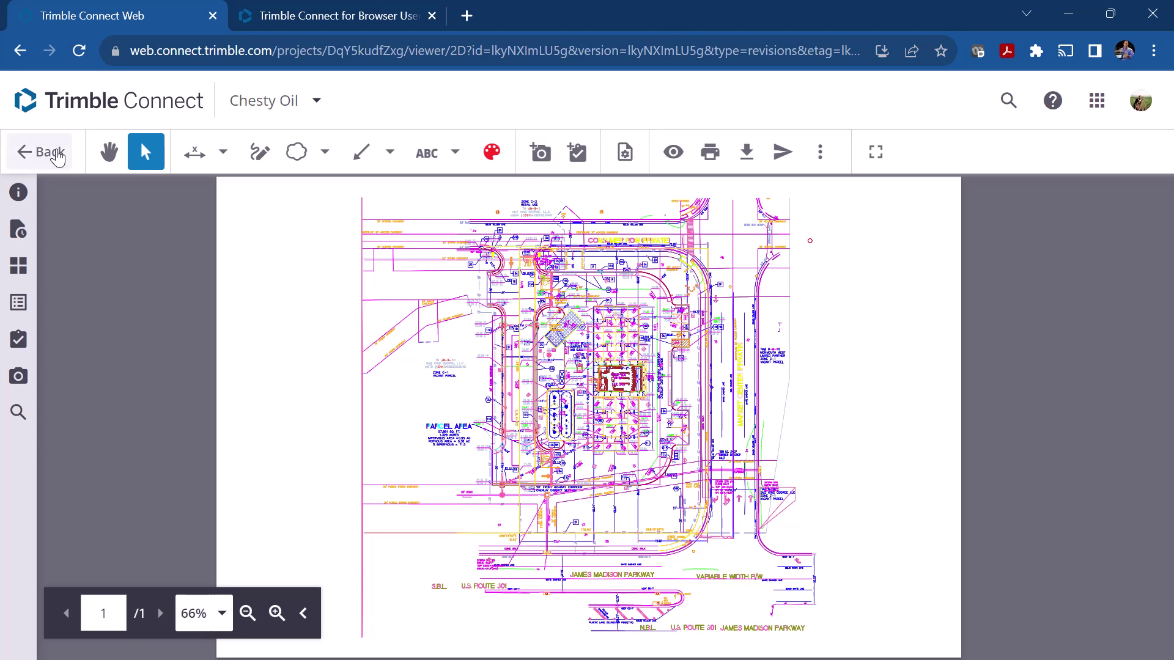
pyautogui.moveTo(58, 157)
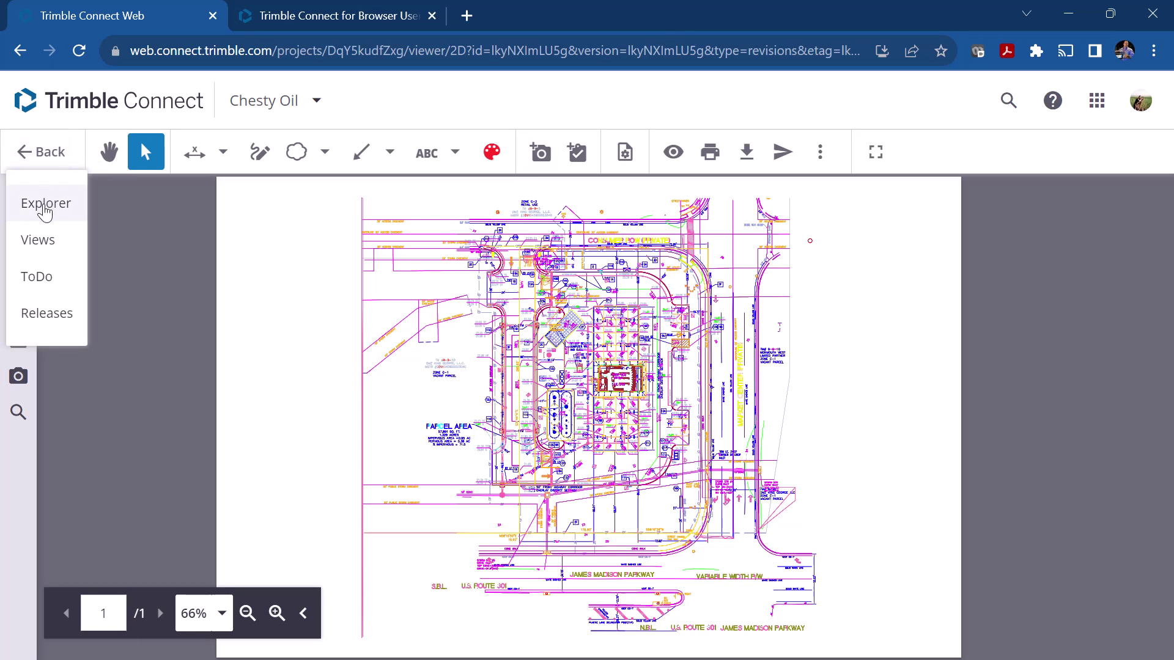
pyautogui.click(45, 205)
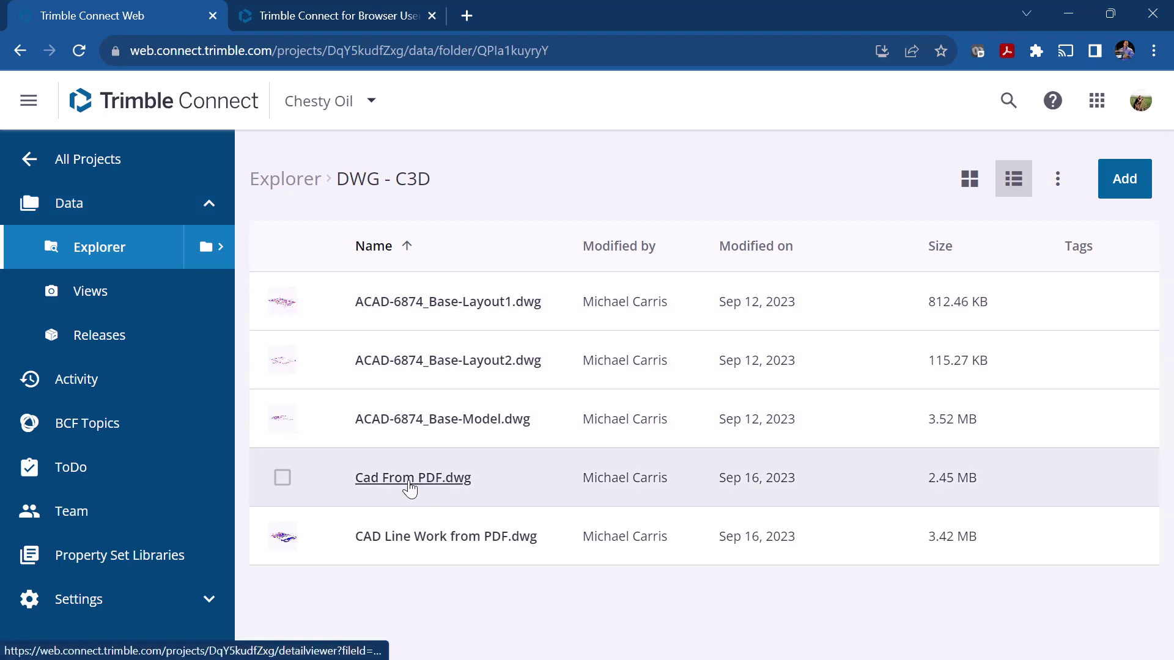
# - Open Cad From PDF.dwg in the 3D Viewer, leaving the model display choices unchanged
pyautogui.click(282, 478)
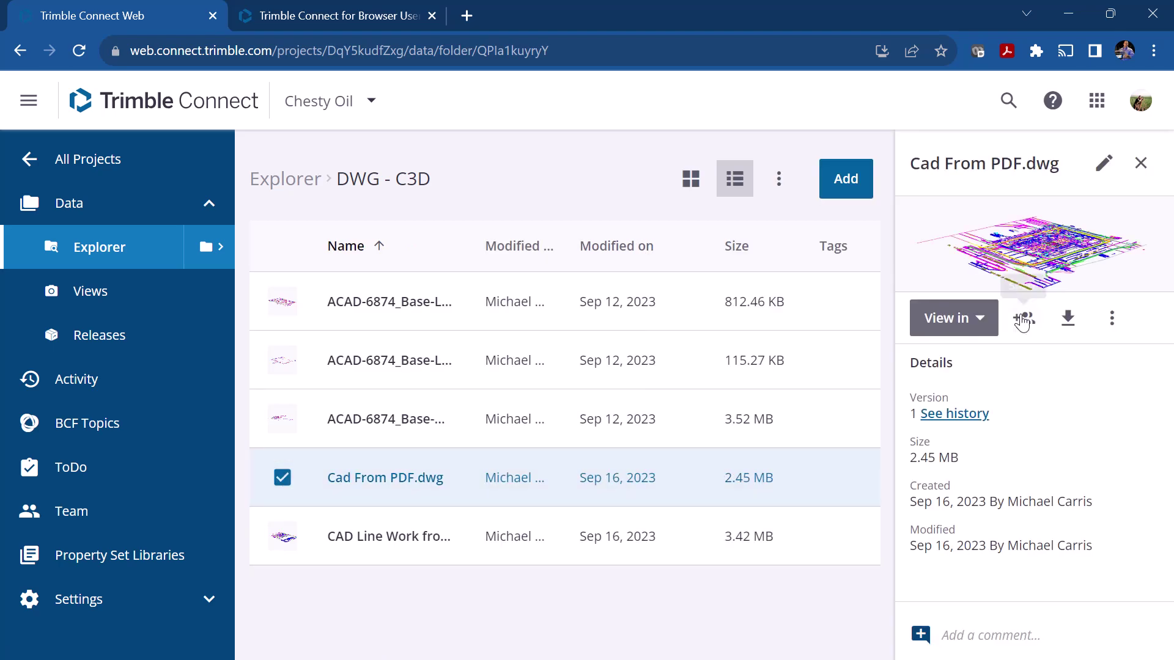
pyautogui.click(984, 322)
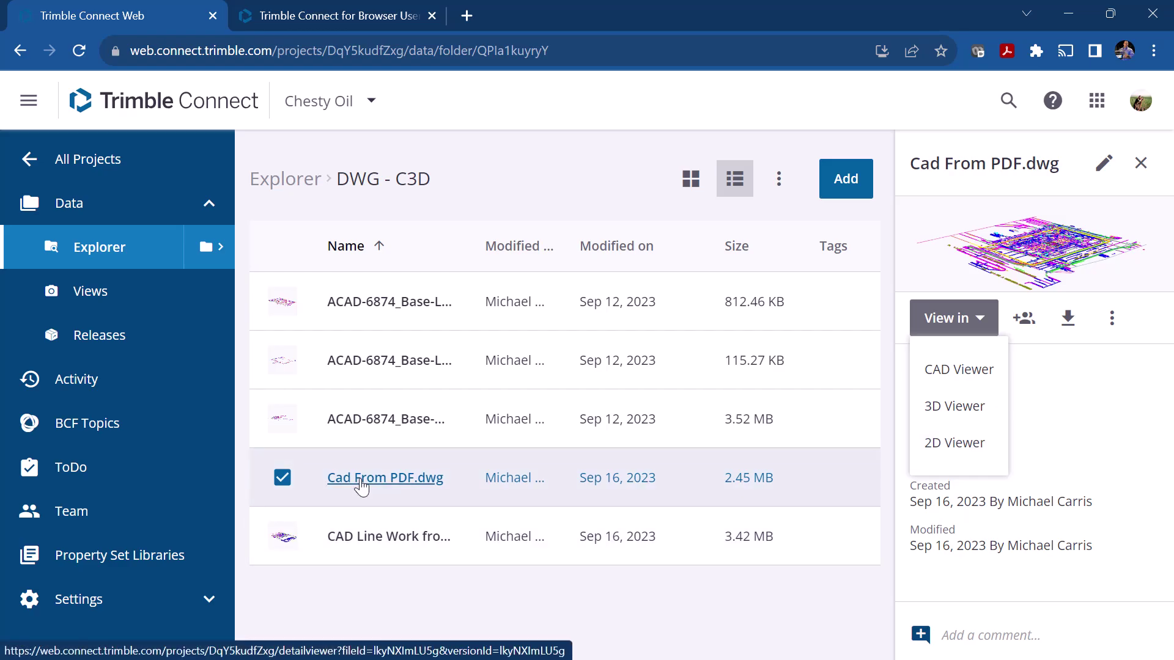
pyautogui.click(937, 407)
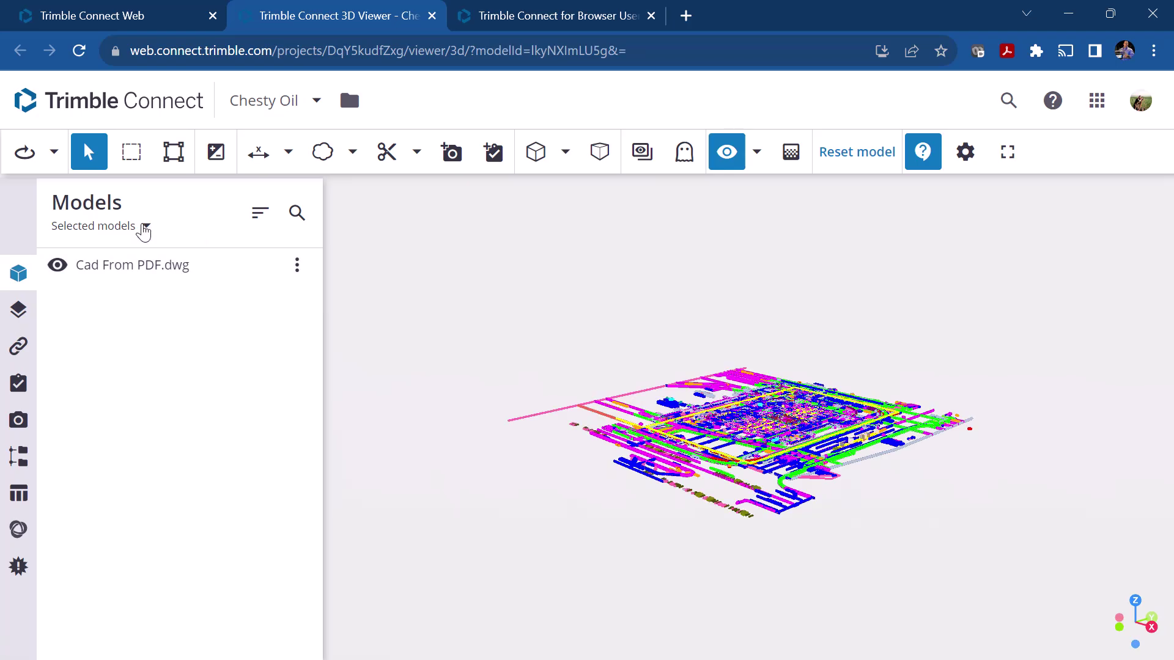
pyautogui.click(146, 226)
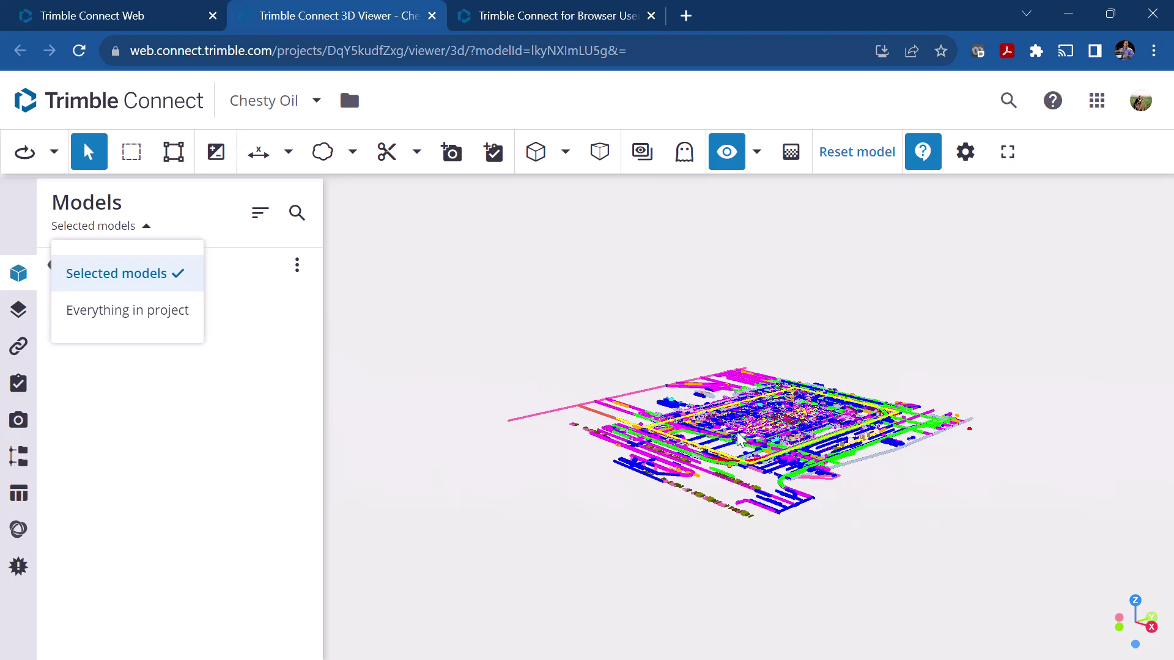
pyautogui.click(890, 484)
# - Zoom and orbit the PDF linework model to show the whole plan, then open its options menu
pyautogui.scroll(5, 761, 474)
pyautogui.scroll(3, 734, 516)
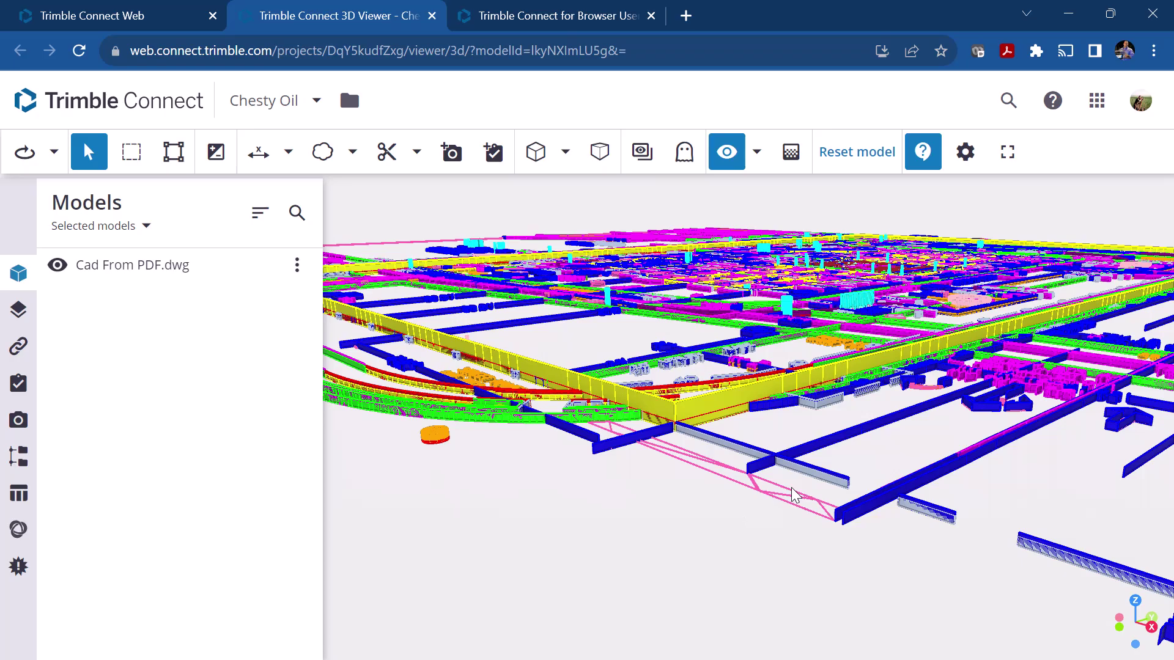
pyautogui.scroll(8, 793, 495)
pyautogui.moveTo(776, 495); pyautogui.dragTo(686, 452)
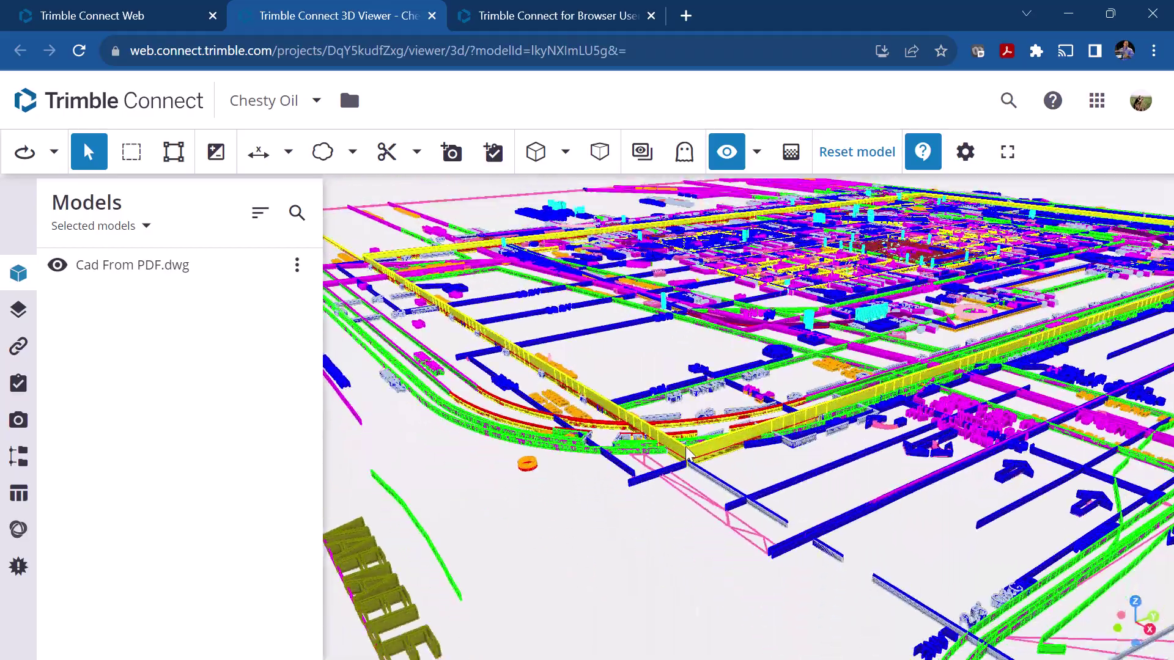
pyautogui.scroll(-10, 686, 453)
pyautogui.scroll(5, 858, 494)
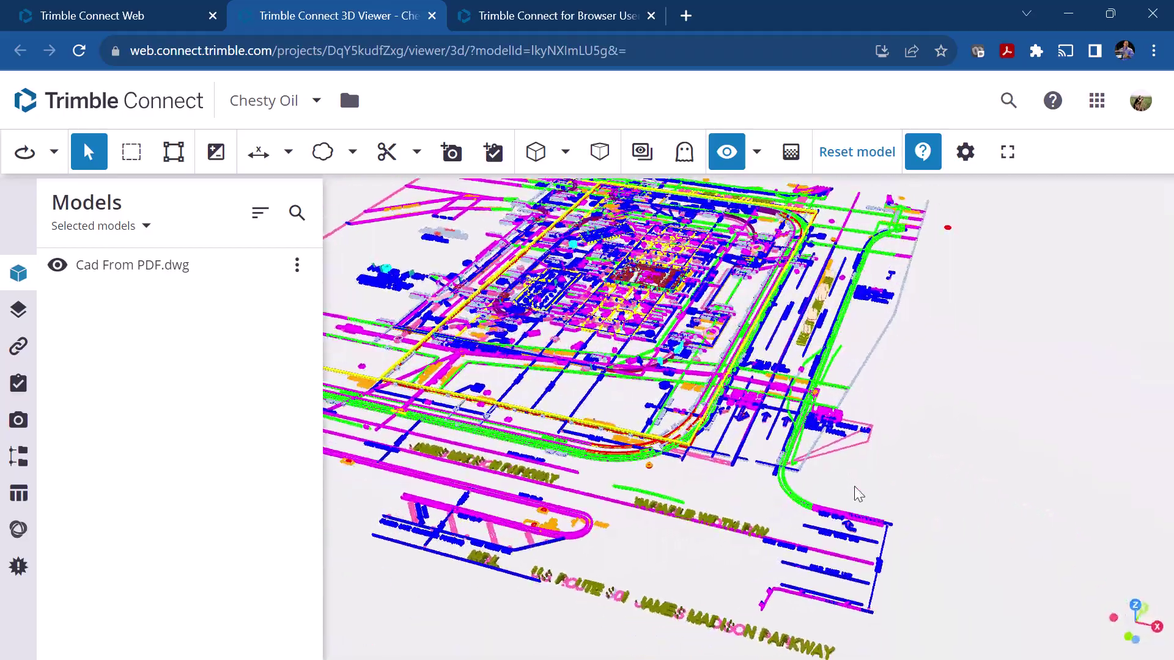
pyautogui.scroll(-5, 857, 493)
pyautogui.moveTo(777, 461); pyautogui.dragTo(728, 413)
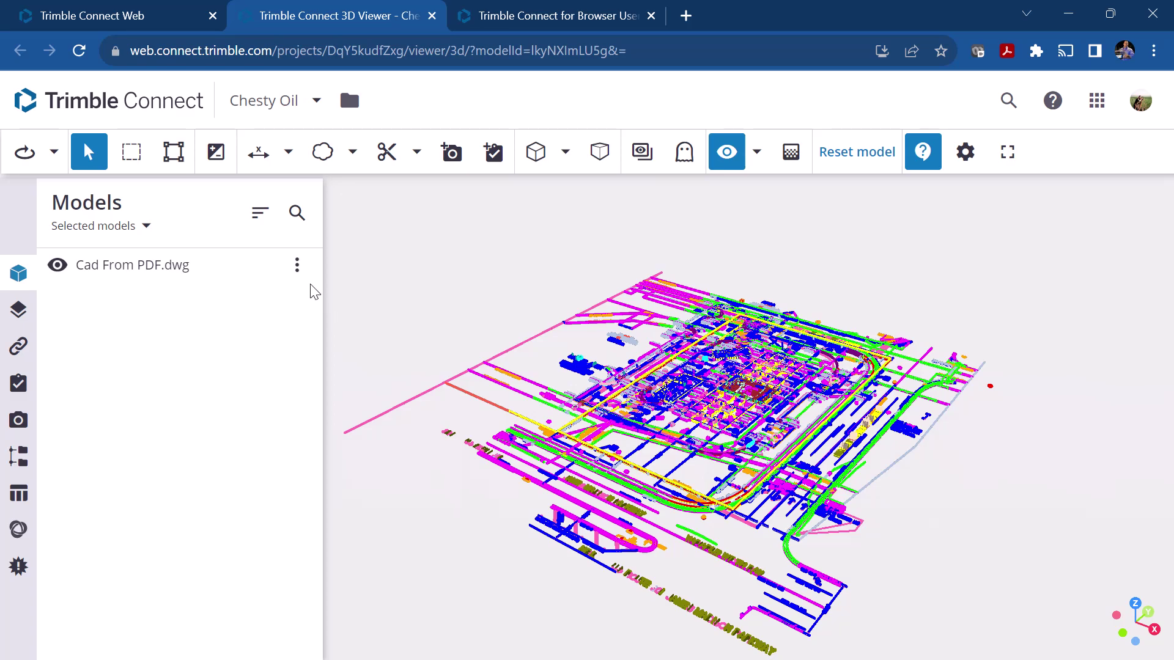
pyautogui.click(297, 266)
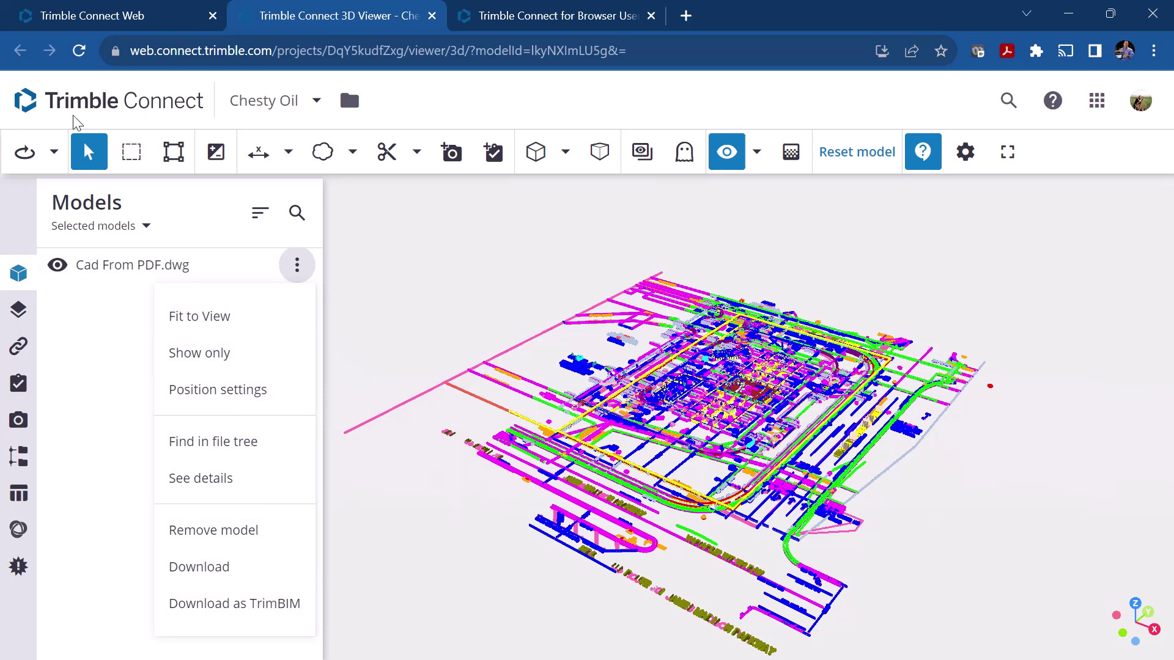
# - Close the Cad From PDF 3D view and open only ACAD-6874_Base-Model.dwg in the 3D Viewer
pyautogui.click(434, 16)
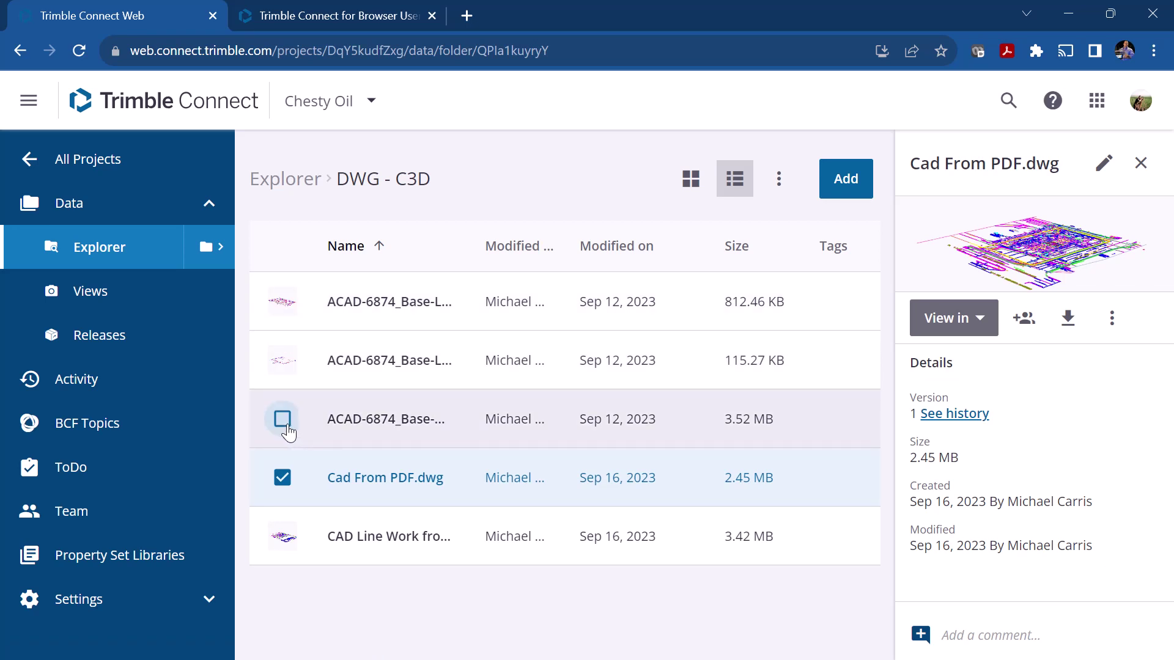
pyautogui.click(281, 419)
pyautogui.click(282, 477)
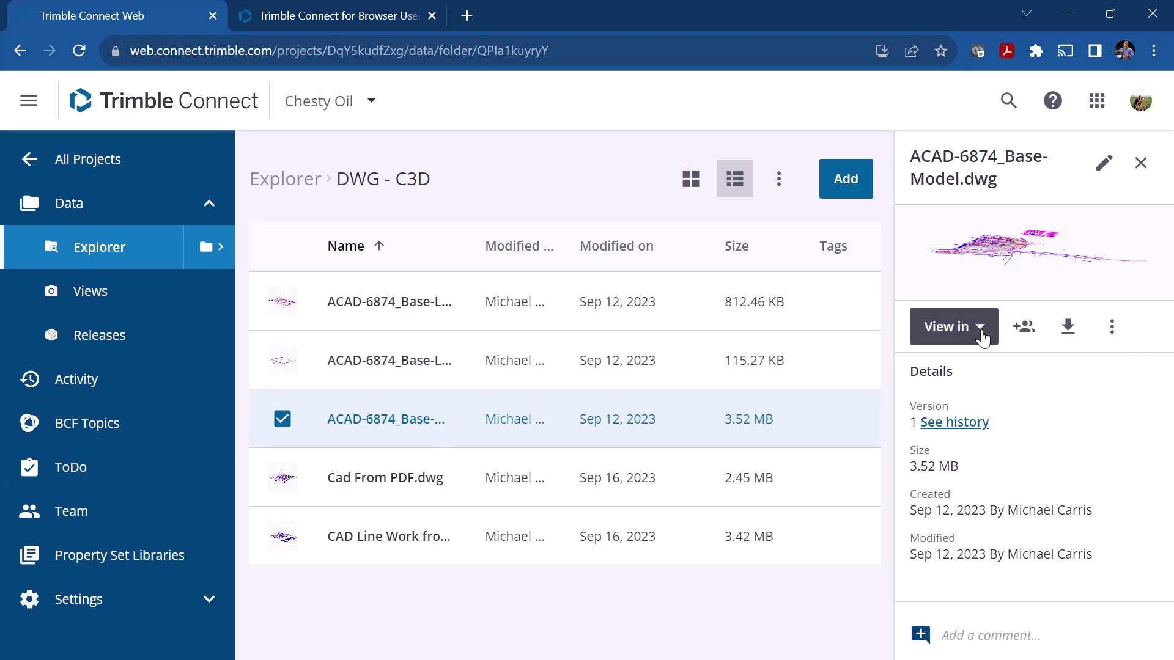
pyautogui.click(951, 326)
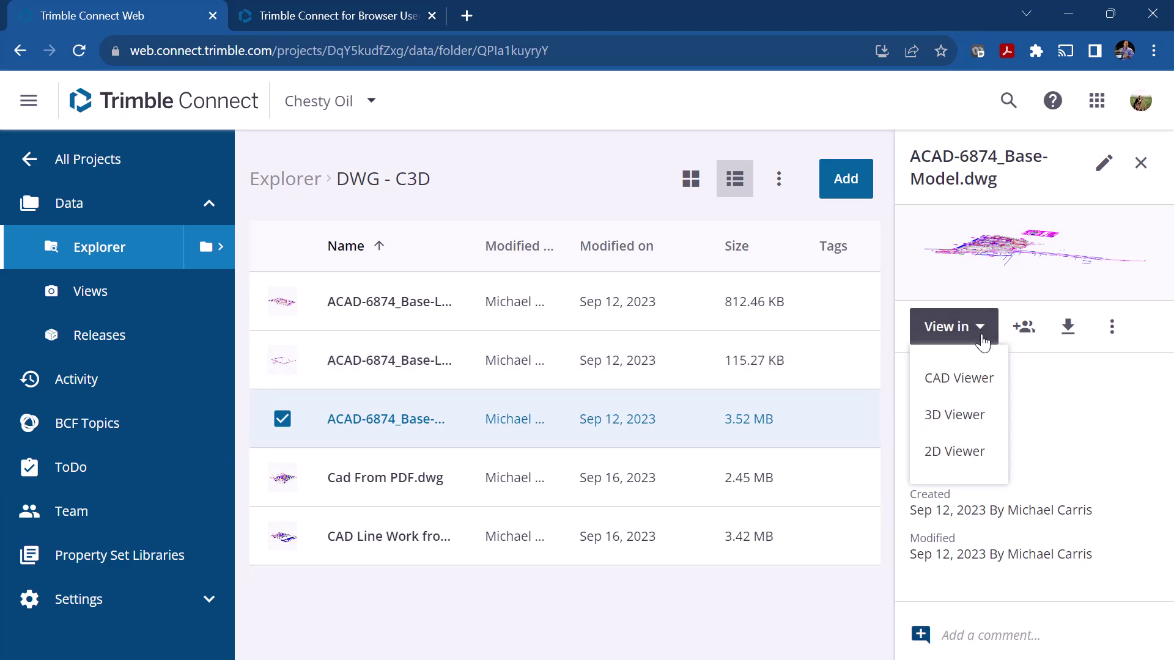
pyautogui.click(952, 415)
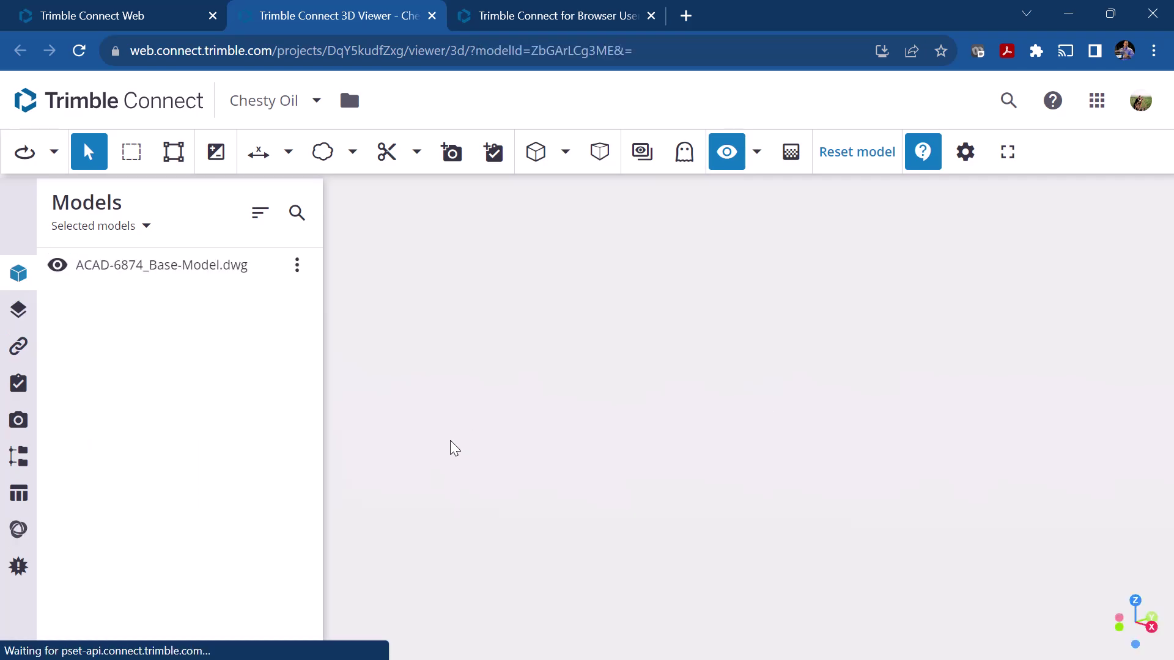
# - Zoom and tilt the base model into an oblique perspective showing the whole site
pyautogui.scroll(5, 679, 421)
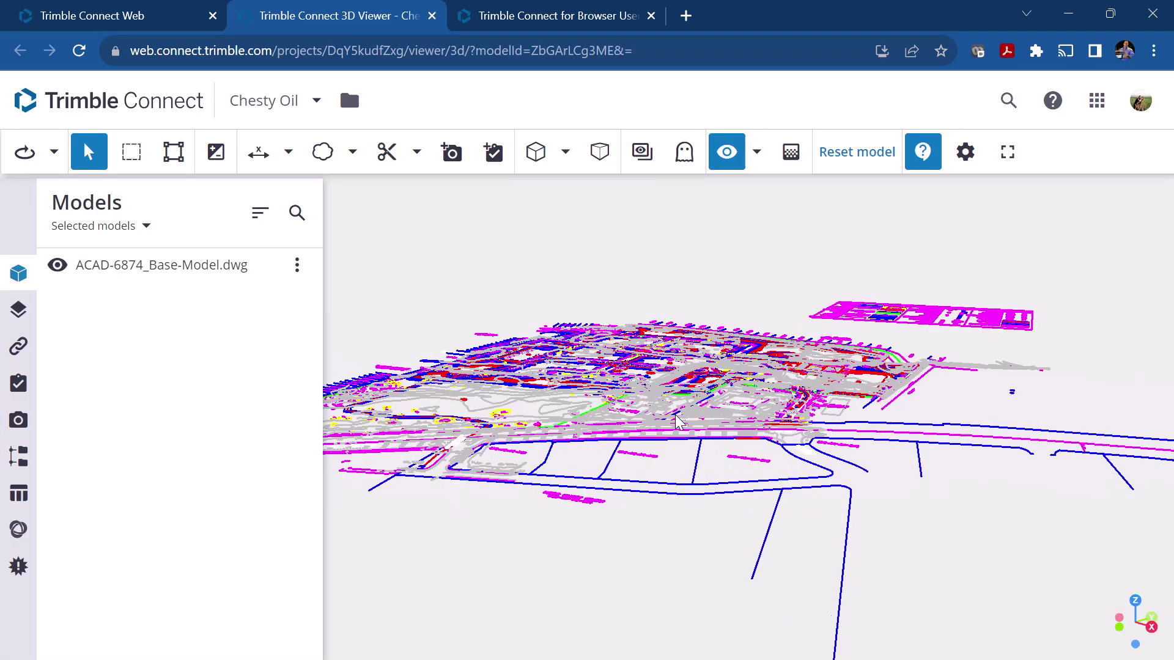
pyautogui.scroll(10, 684, 391)
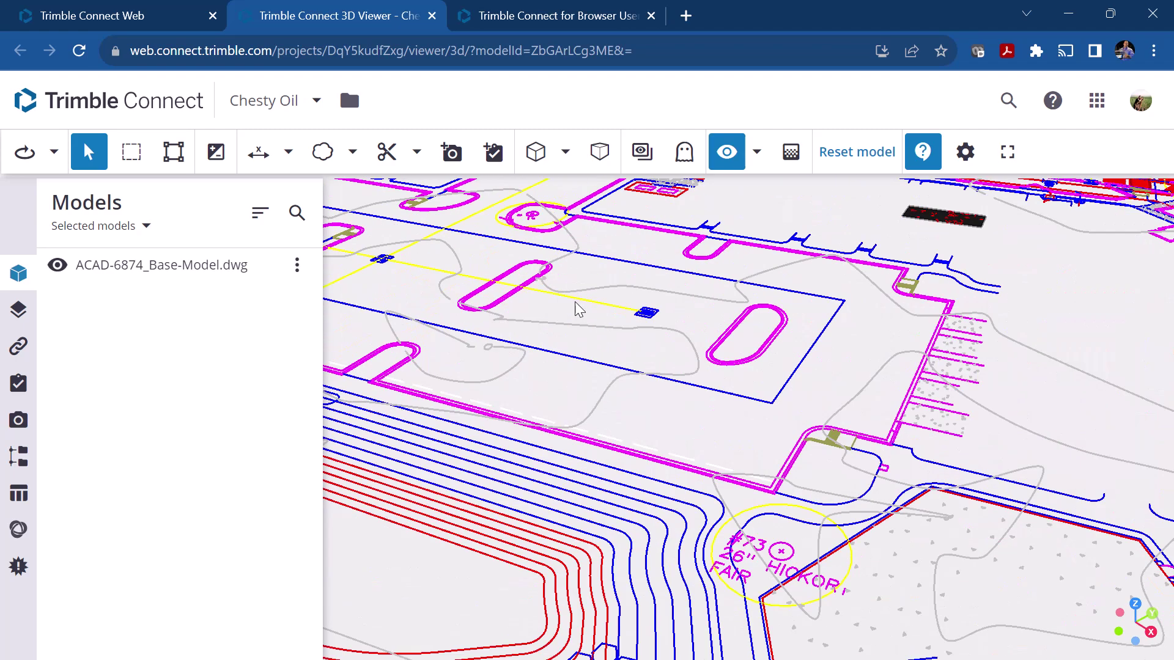
pyautogui.scroll(5, 842, 455)
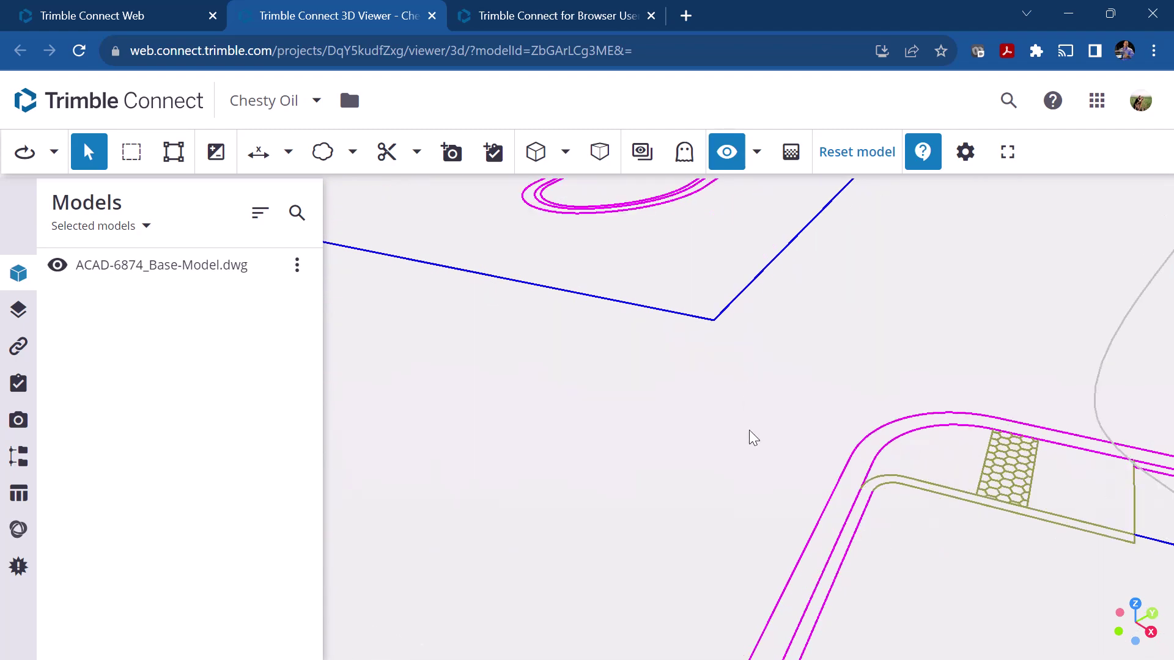
pyautogui.moveTo(763, 420); pyautogui.dragTo(674, 460)
pyautogui.scroll(-5, 674, 464)
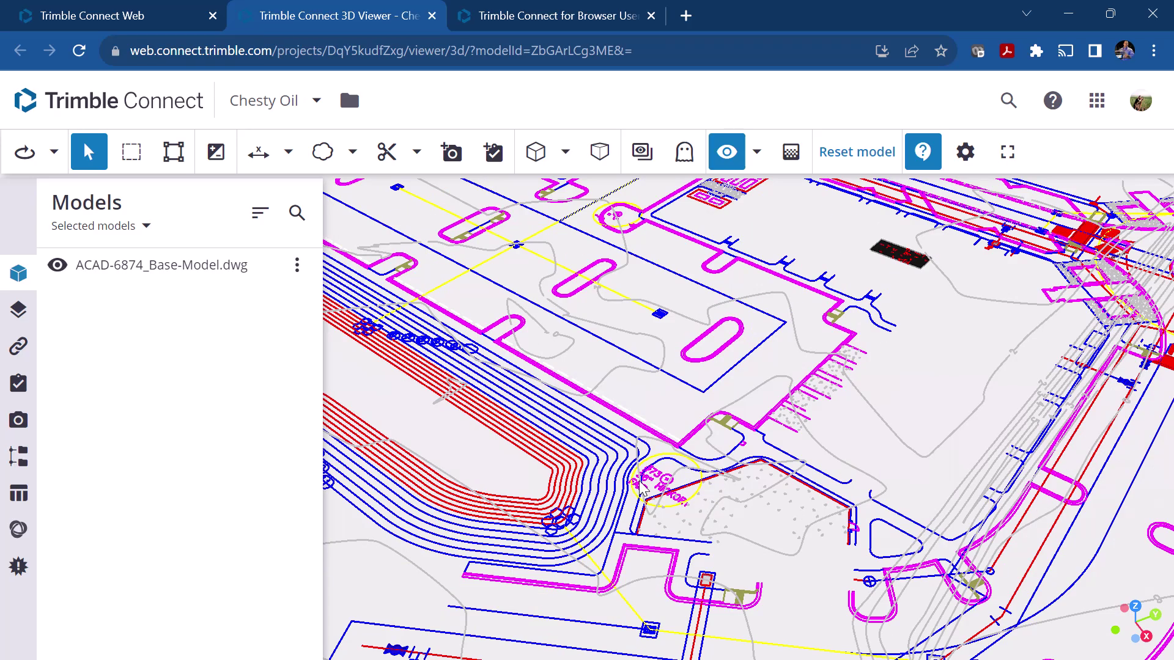
pyautogui.scroll(-8, 642, 487)
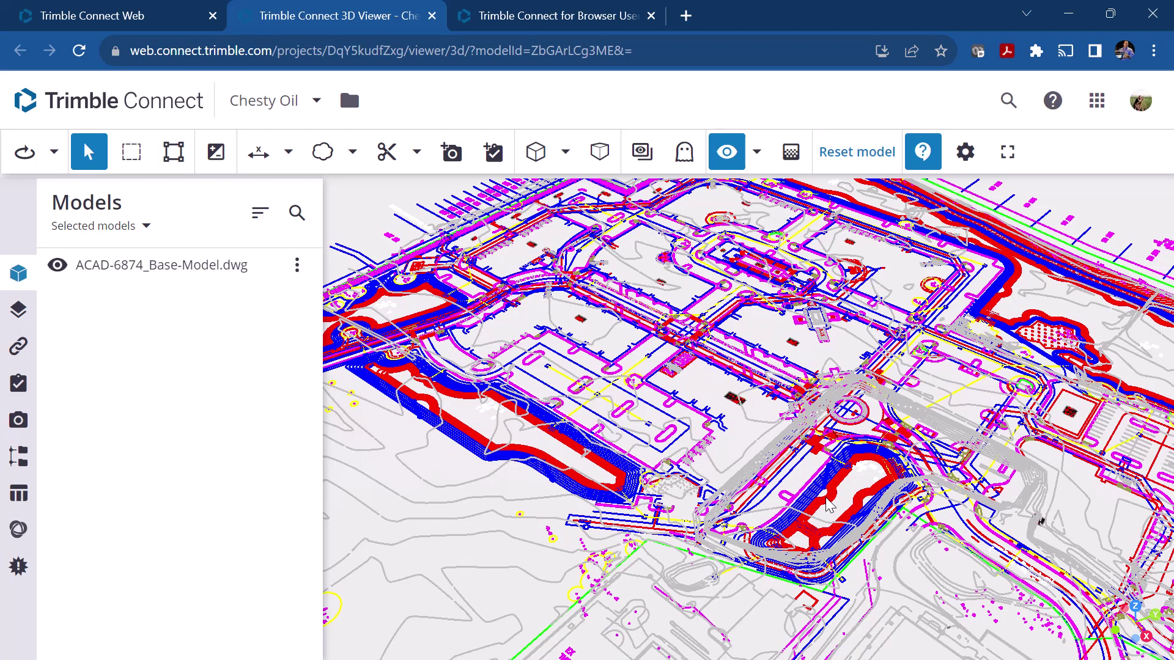
pyautogui.scroll(-3, 653, 456)
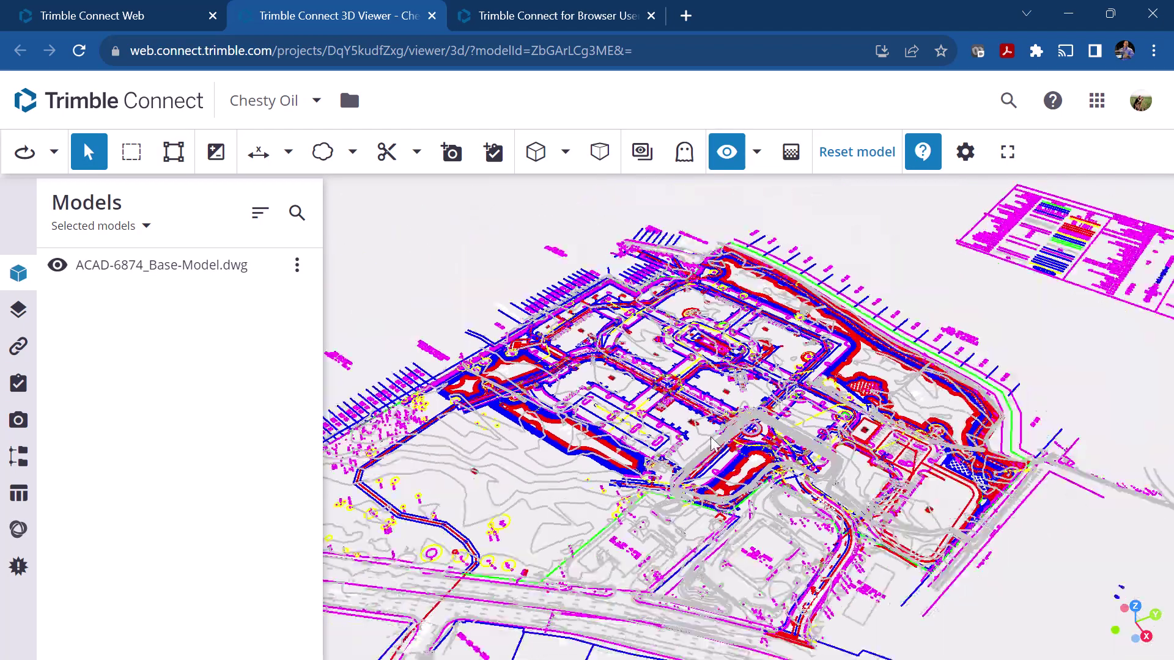
pyautogui.scroll(-2, 709, 444)
pyautogui.scroll(5, 672, 459)
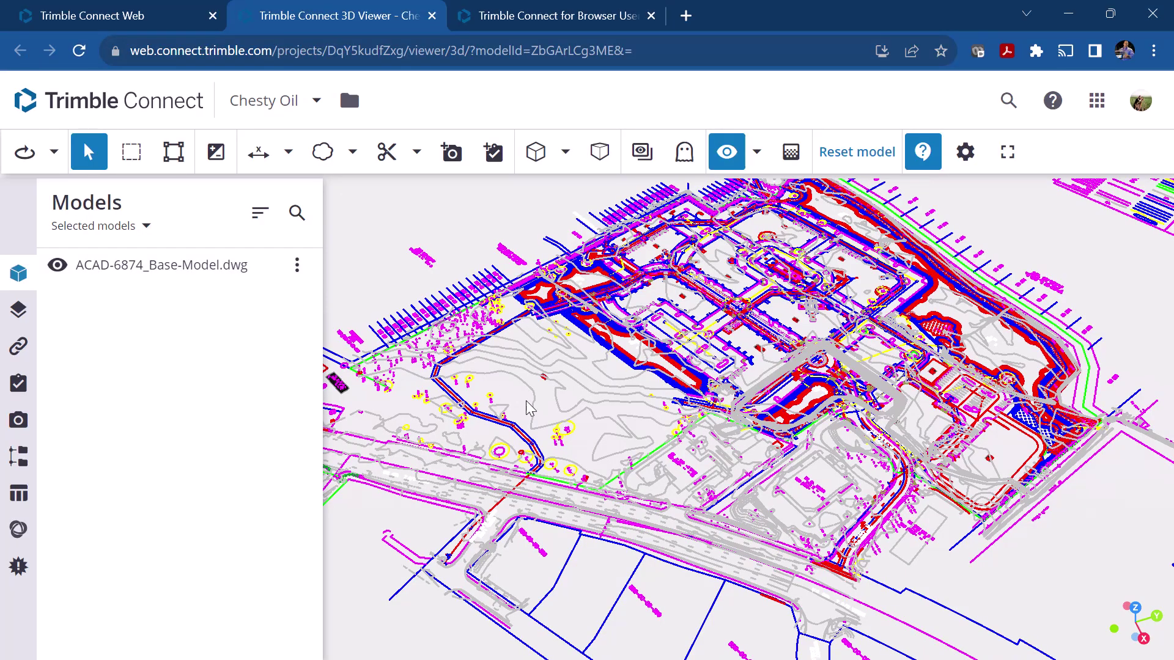
# - Close the 3D Viewer tab and open ACAD-6874_Base-Model.dwg in the CAD Viewer
pyautogui.click(432, 15)
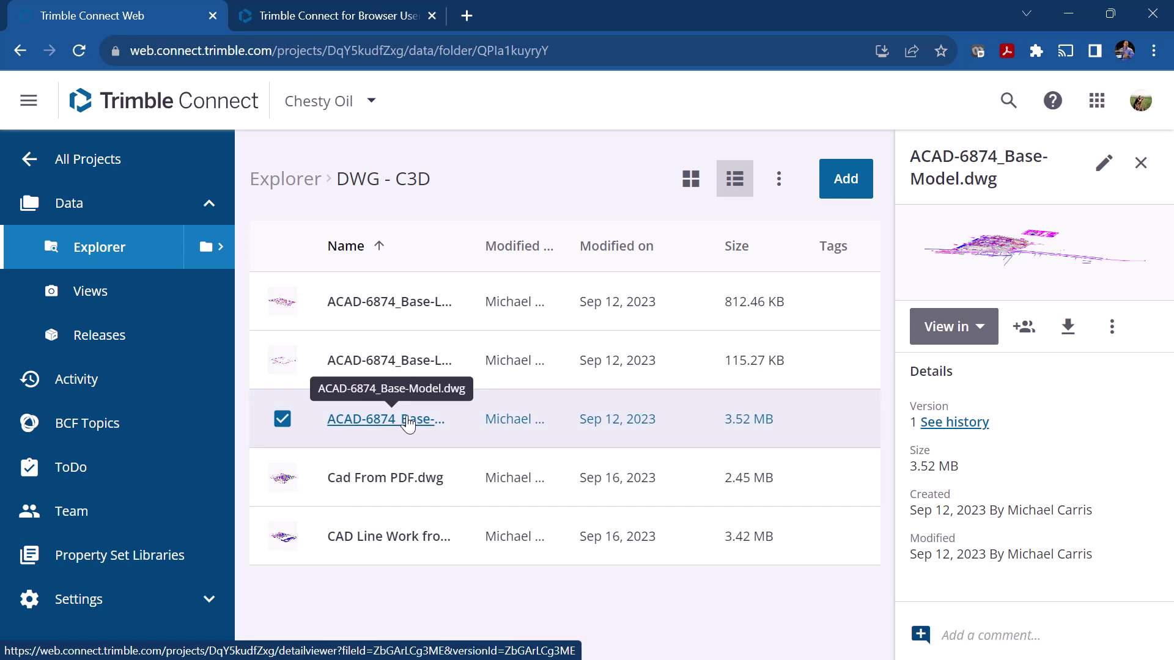
pyautogui.click(976, 337)
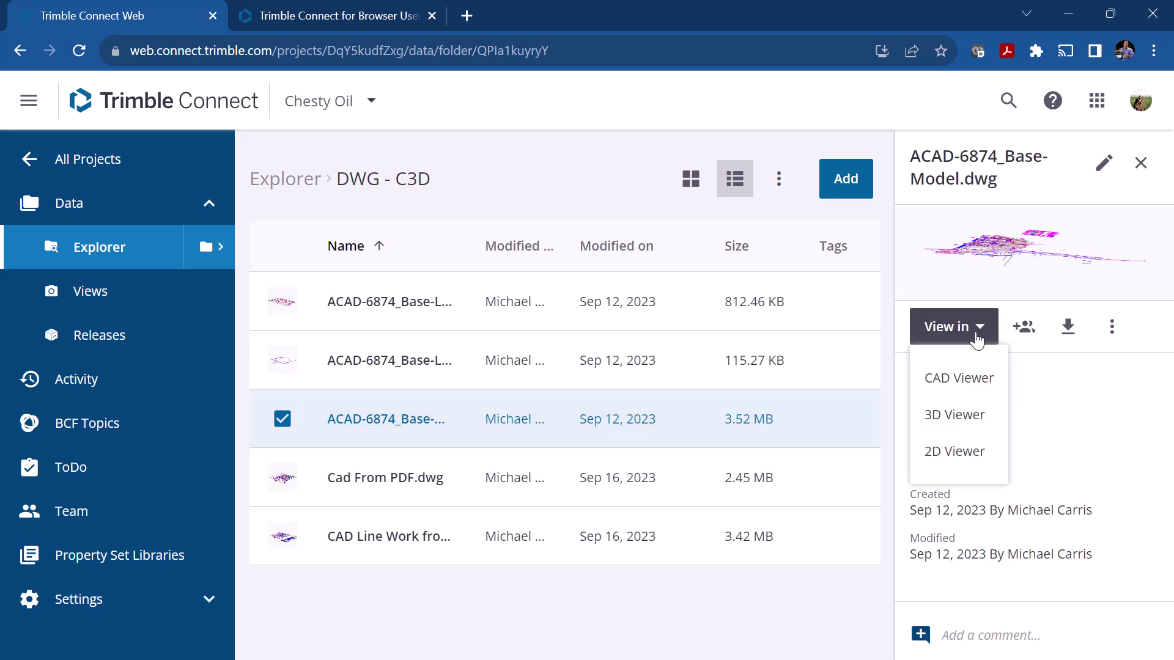
pyautogui.click(964, 382)
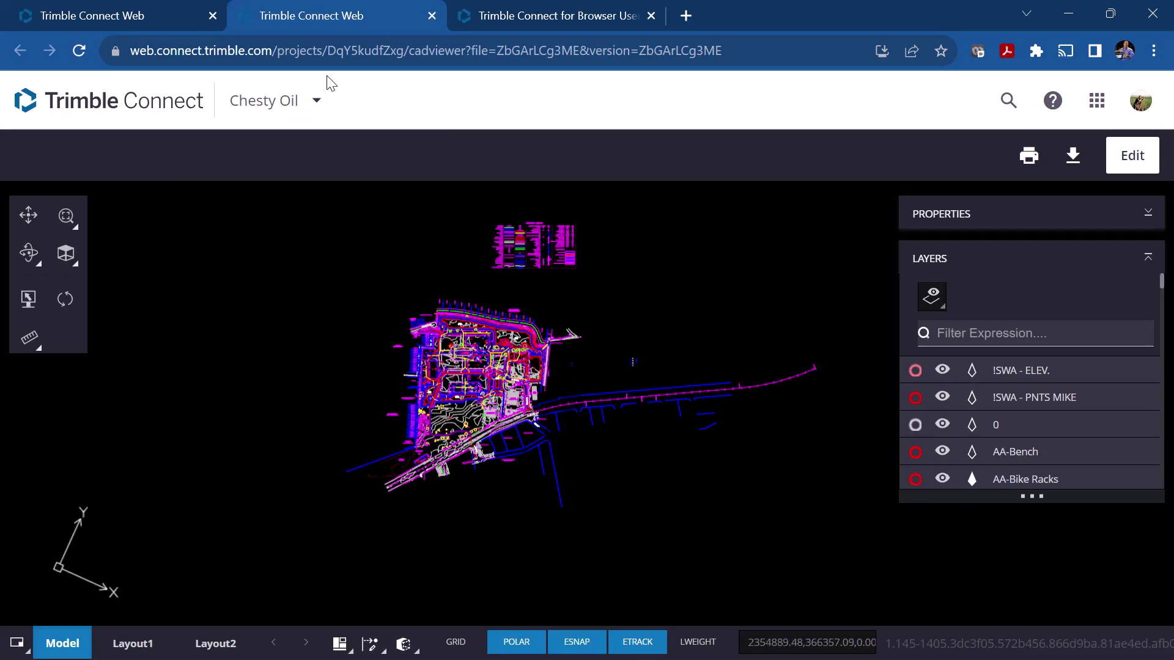
# - Zoom in and confirm a wall line sits on layer ZZ-Ex Wall, then close the CAD Viewer
pyautogui.scroll(5, 483, 409)
pyautogui.scroll(3, 624, 277)
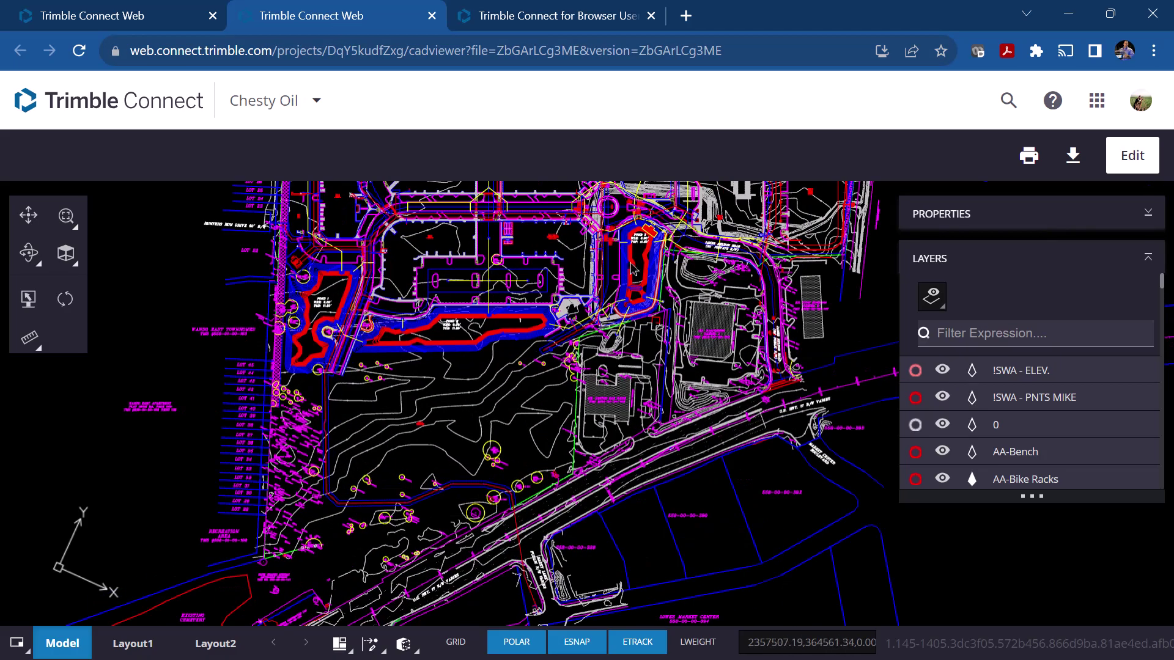
pyautogui.scroll(3, 632, 272)
pyautogui.scroll(3, 584, 395)
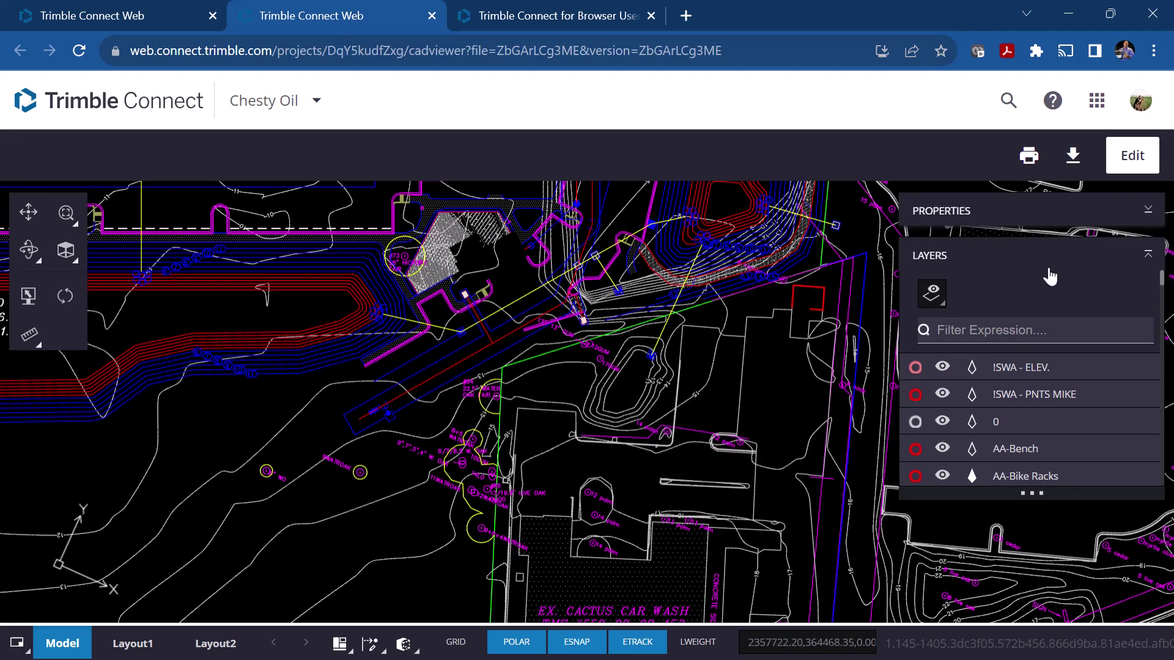
pyautogui.click(1148, 220)
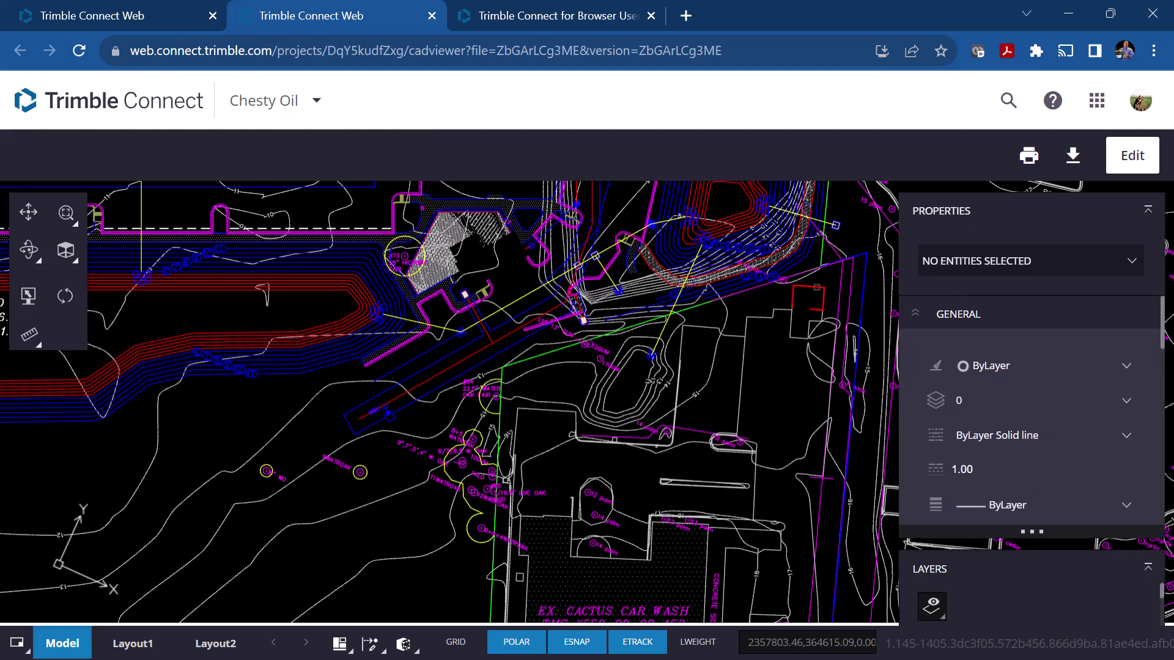
pyautogui.click(764, 338)
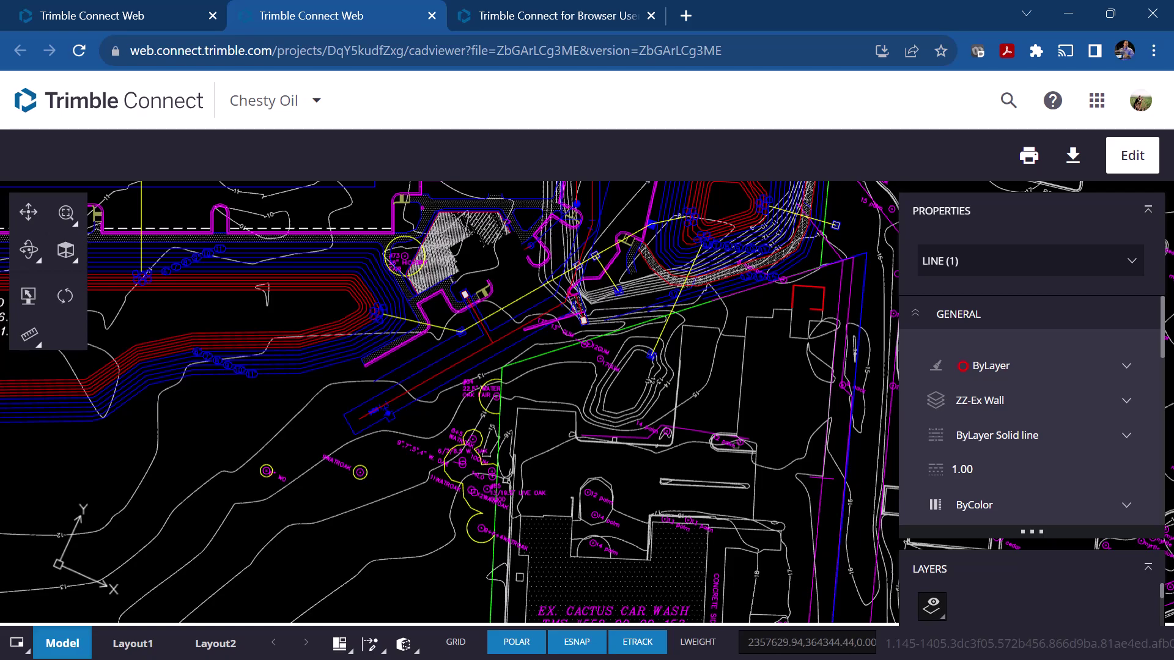
pyautogui.scroll(-3, 727, 451)
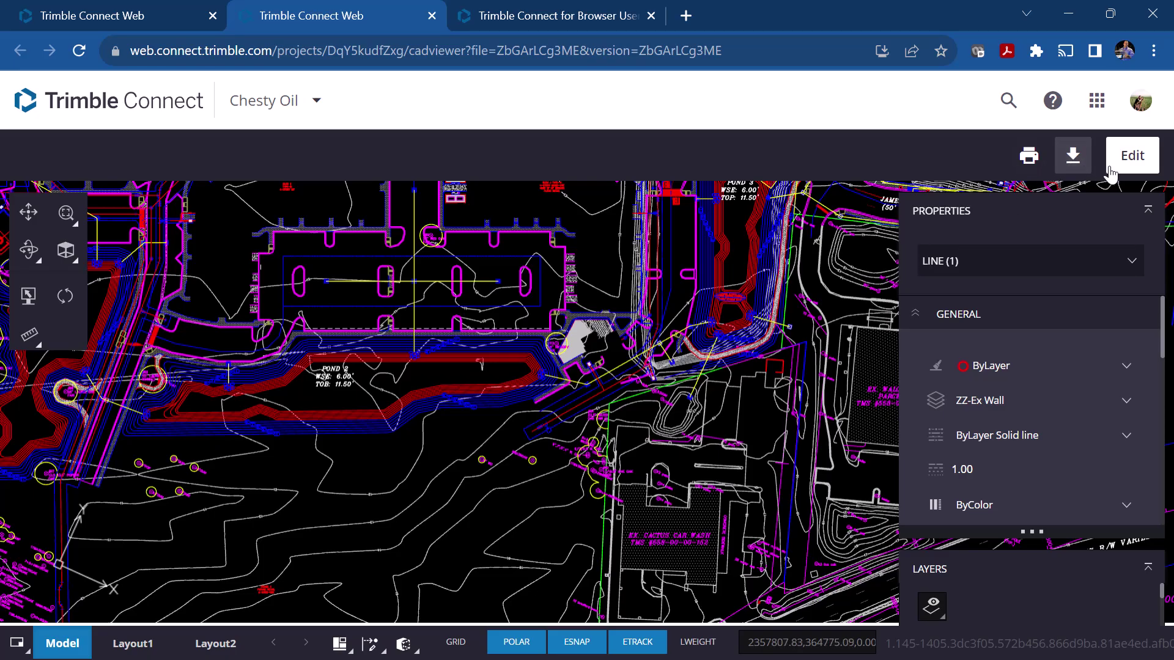
pyautogui.click(432, 16)
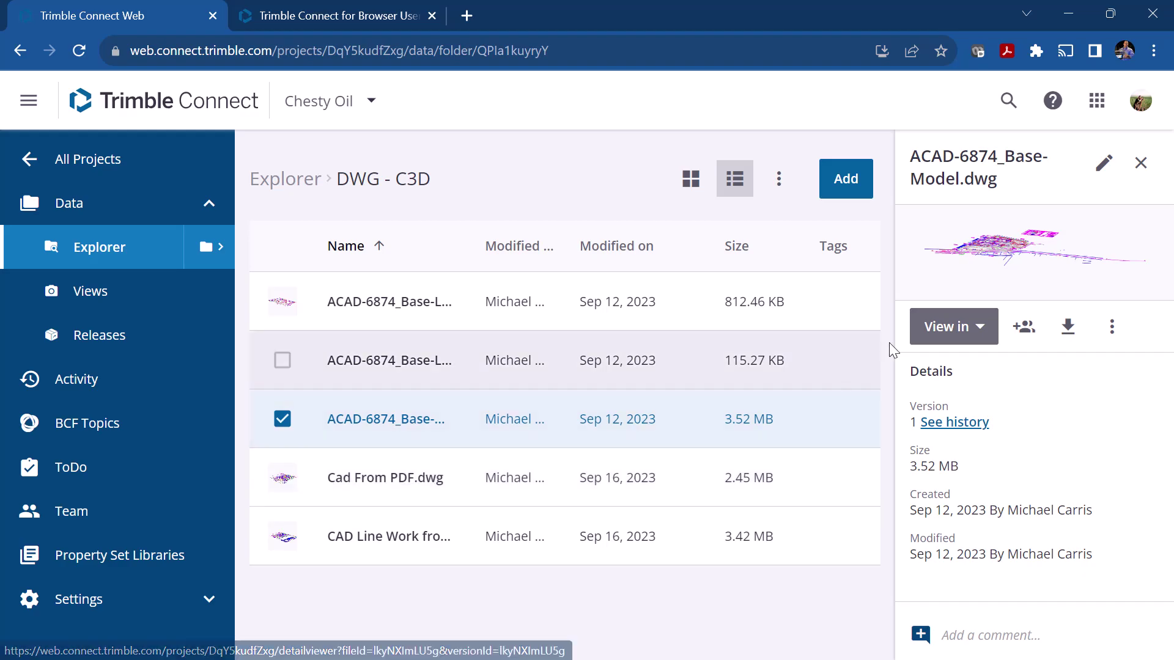
# - Switch the selection from the base model to Cad From PDF.dwg and open it in the 3D Viewer
pyautogui.click(953, 330)
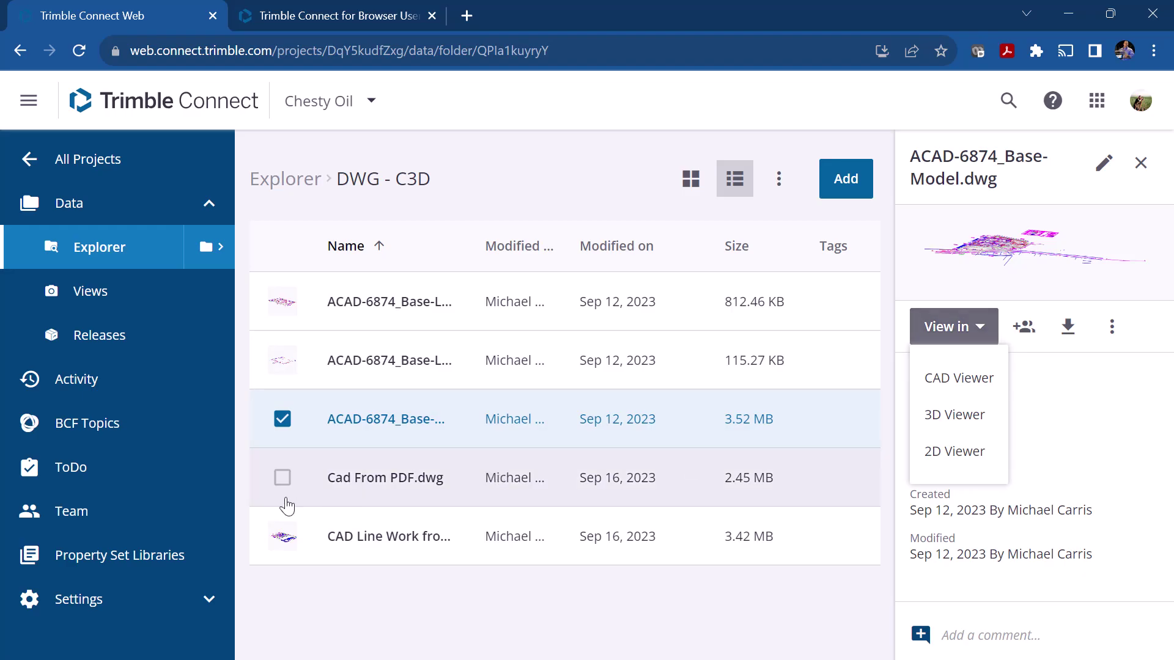
pyautogui.click(282, 419)
pyautogui.click(282, 419)
pyautogui.click(282, 475)
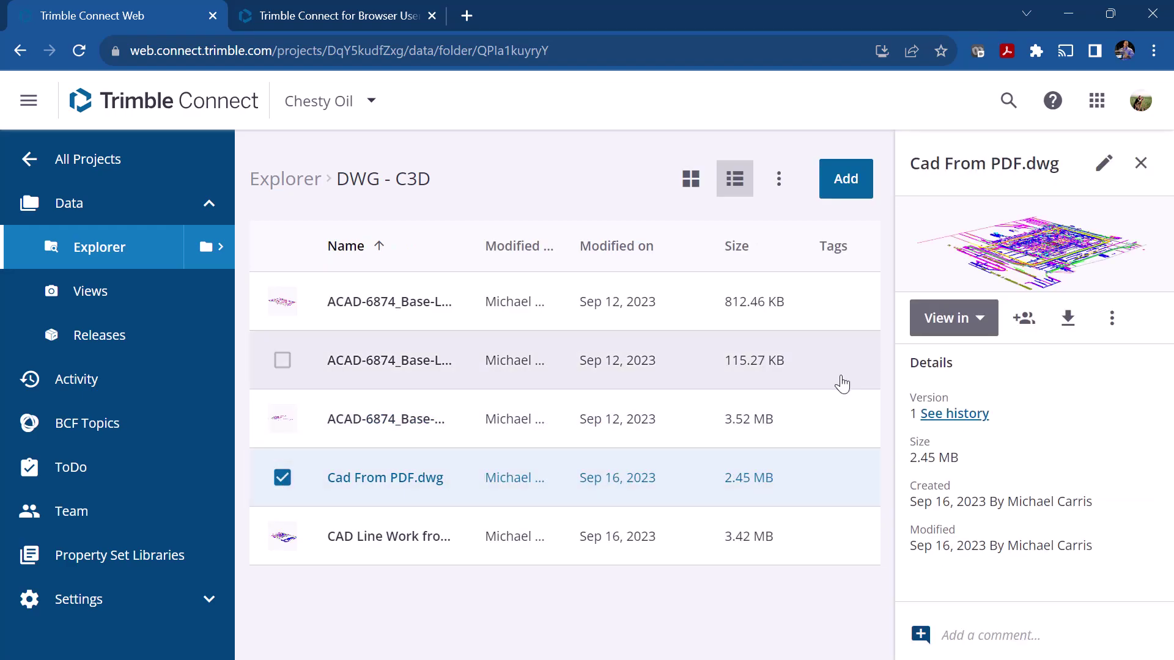
pyautogui.click(958, 328)
pyautogui.click(940, 406)
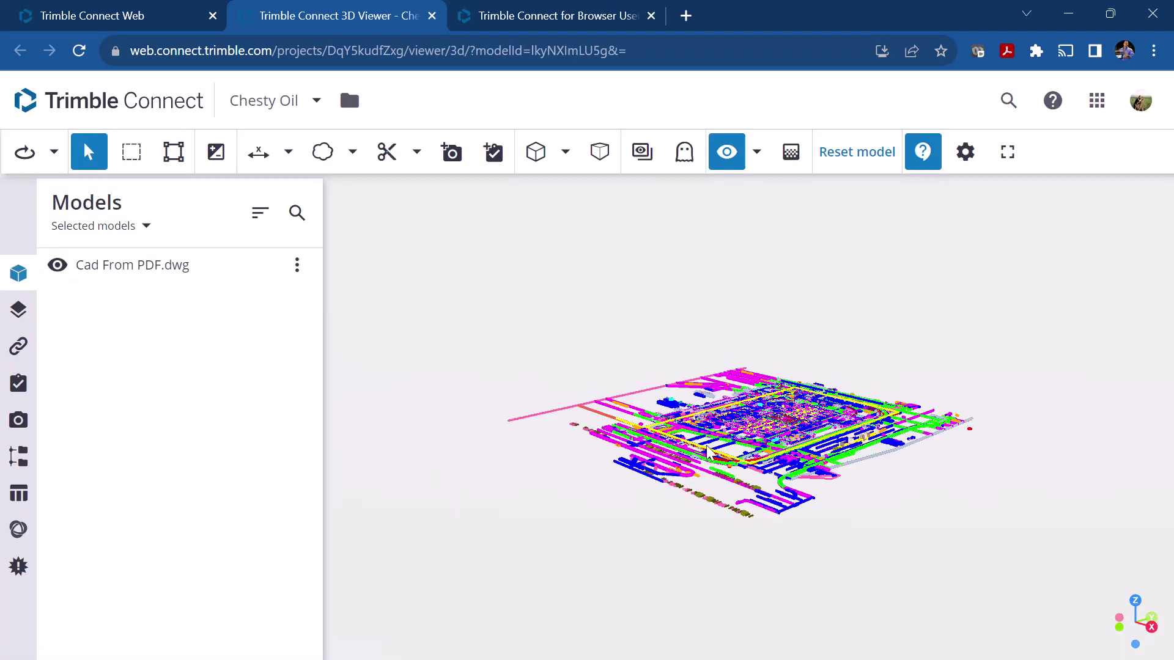
# - Zoom around the Cad From PDF.dwg linework, then close the 3D Viewer tab
pyautogui.scroll(5, 743, 473)
pyautogui.scroll(3, 764, 494)
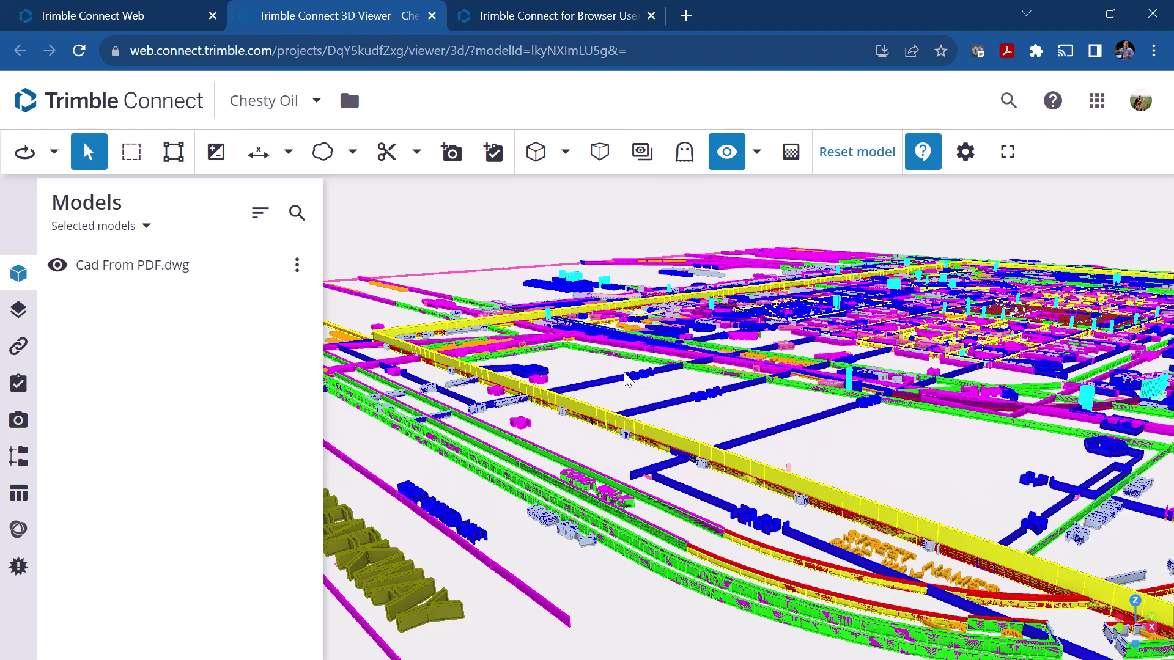
pyautogui.scroll(-5, 636, 436)
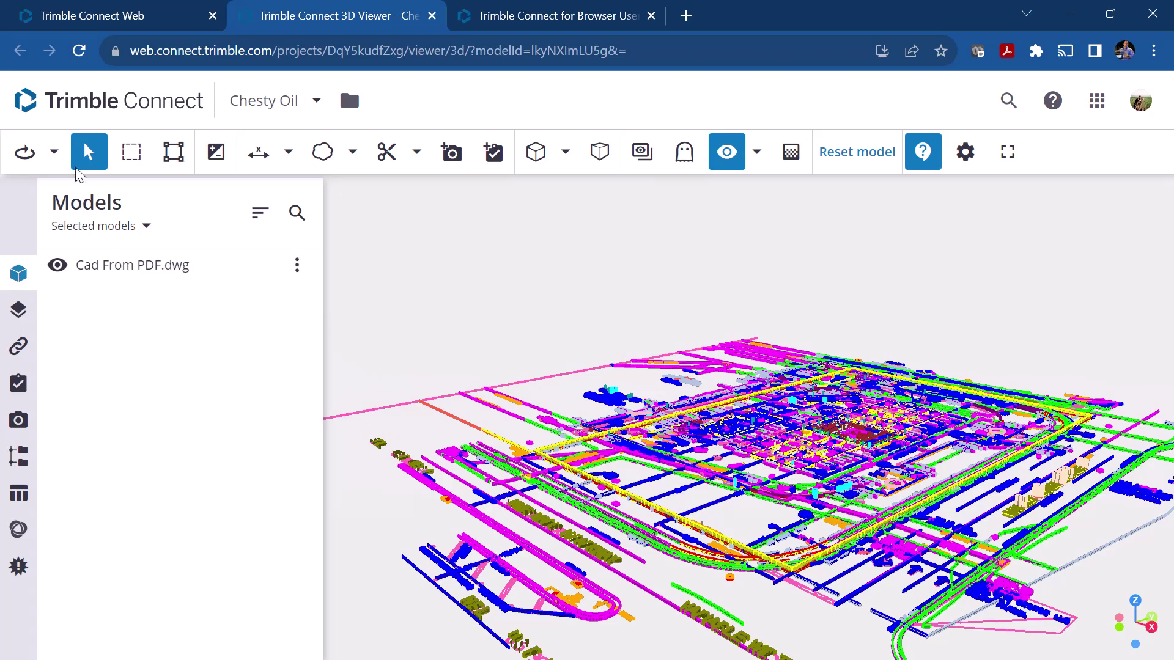
pyautogui.click(432, 16)
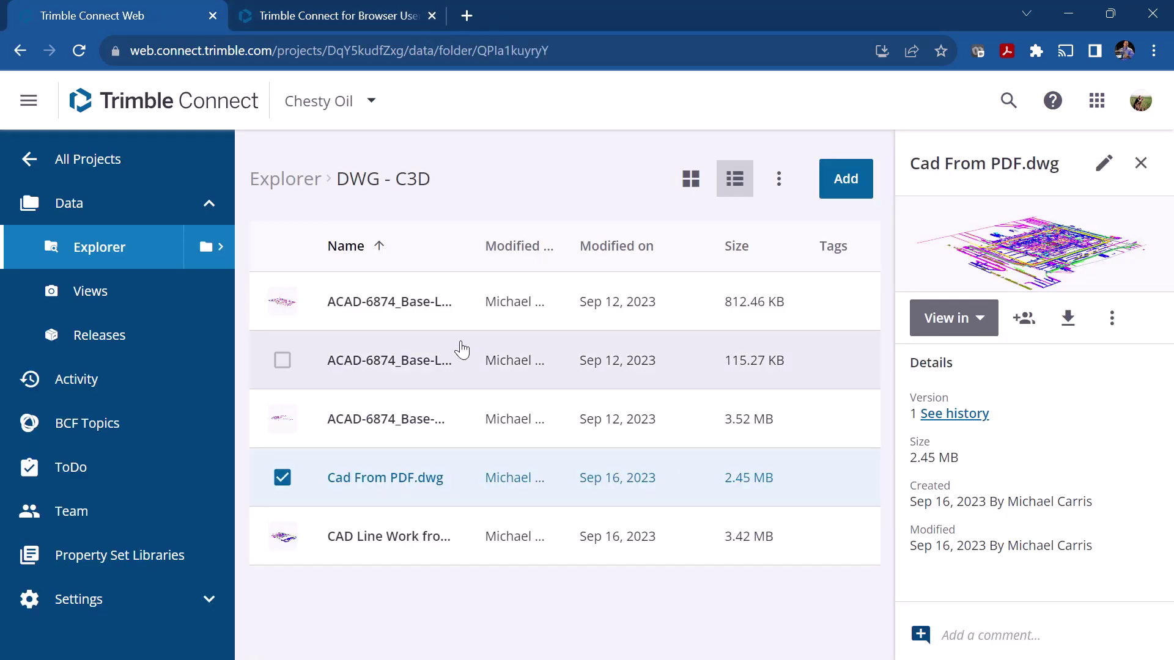